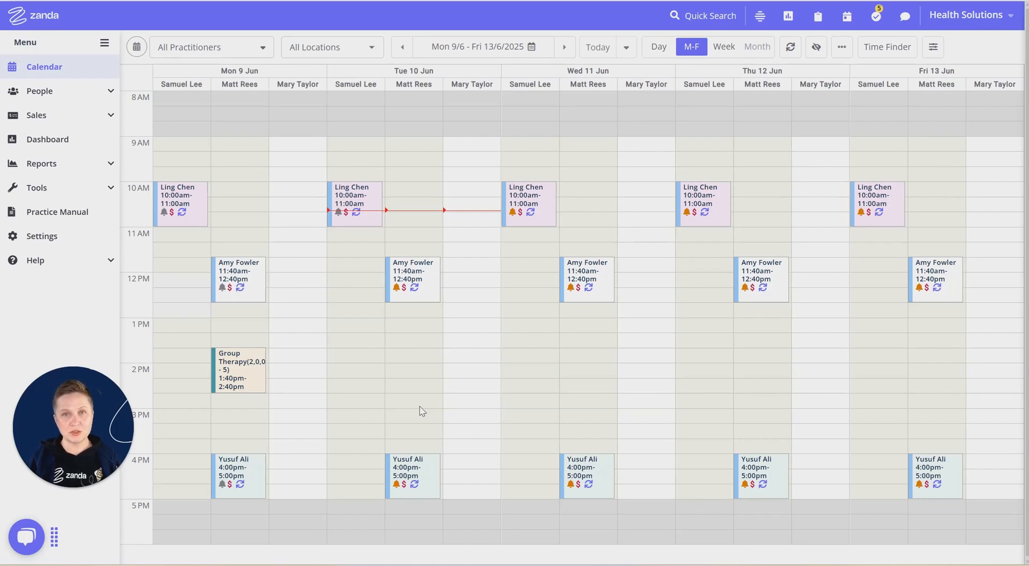
- Open the session pack settings for billing and start adding a new session pack
left_click(77, 242)
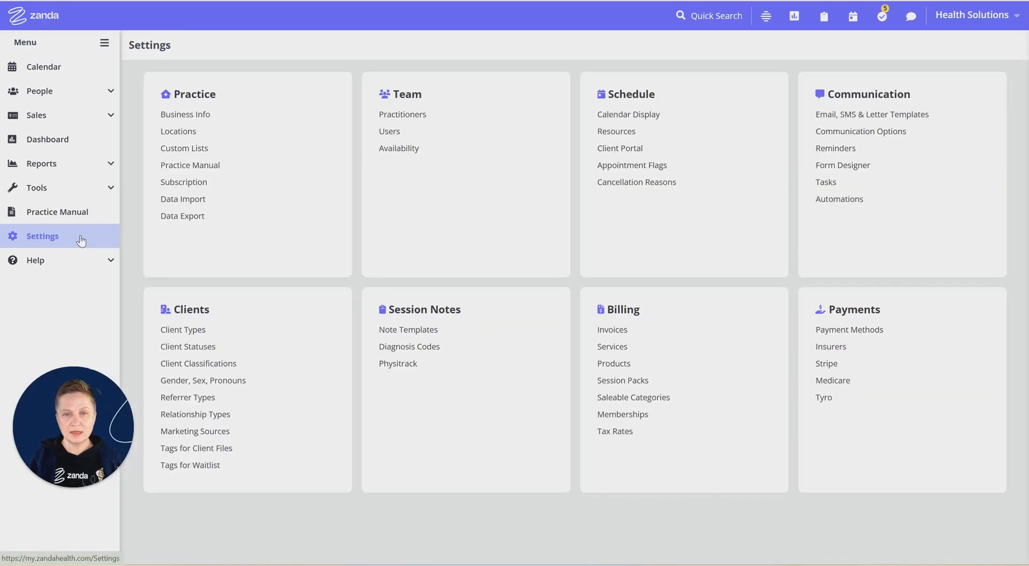
left_click(627, 380)
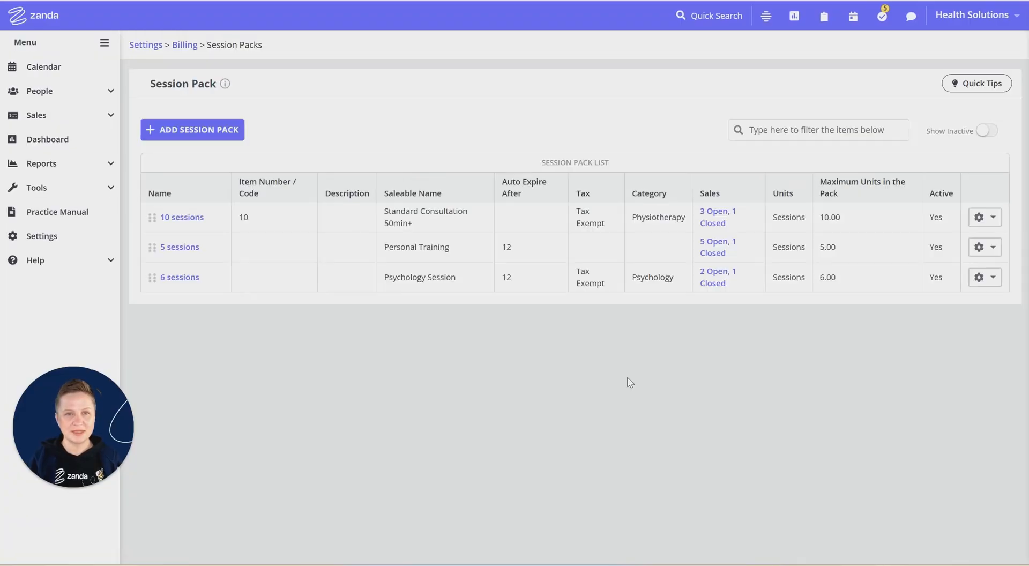
left_click(195, 133)
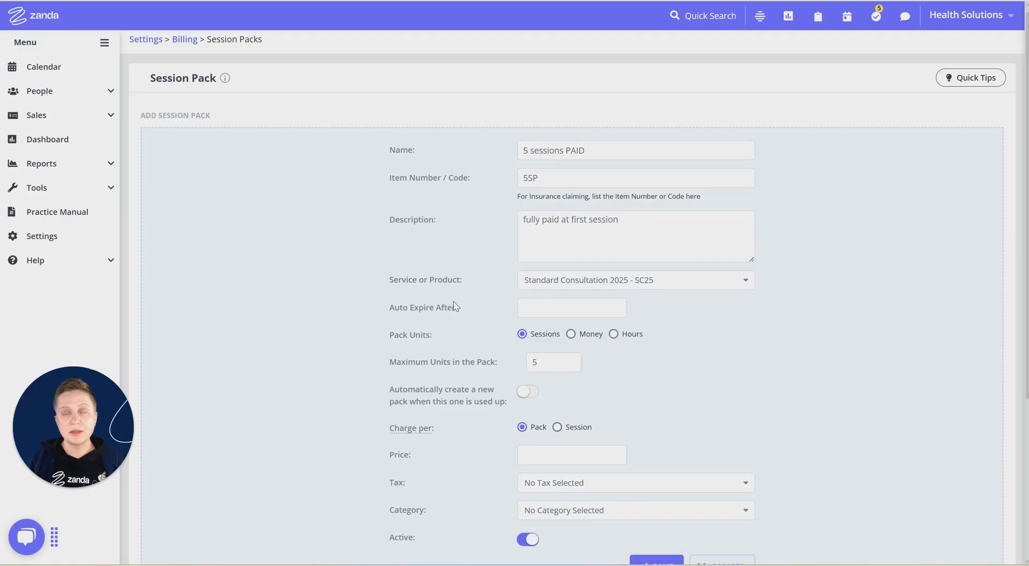
- Set the new session pack to be charged per pack at a price of 1000
left_click(493, 283)
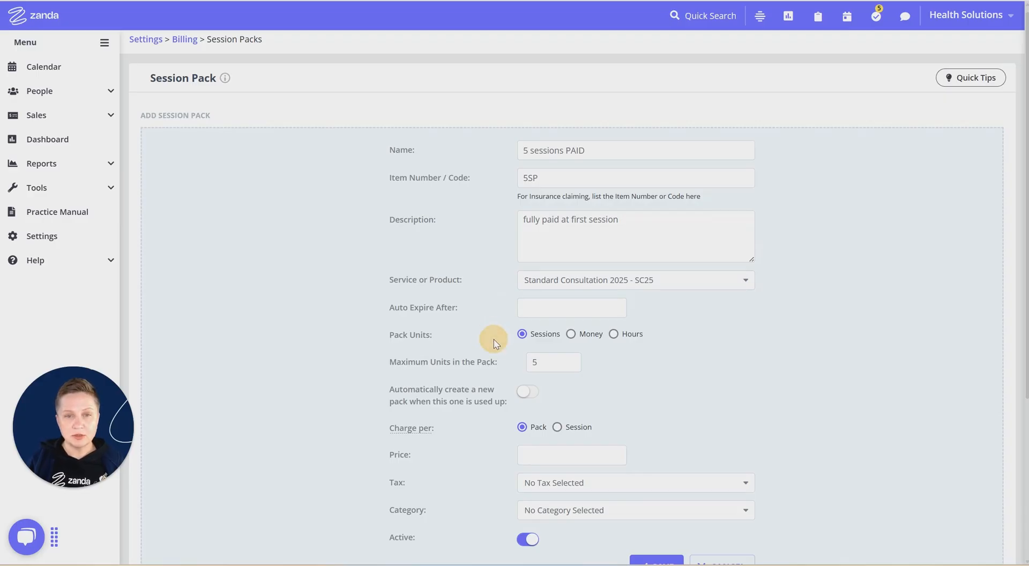
scroll(502, 370, "down", 1)
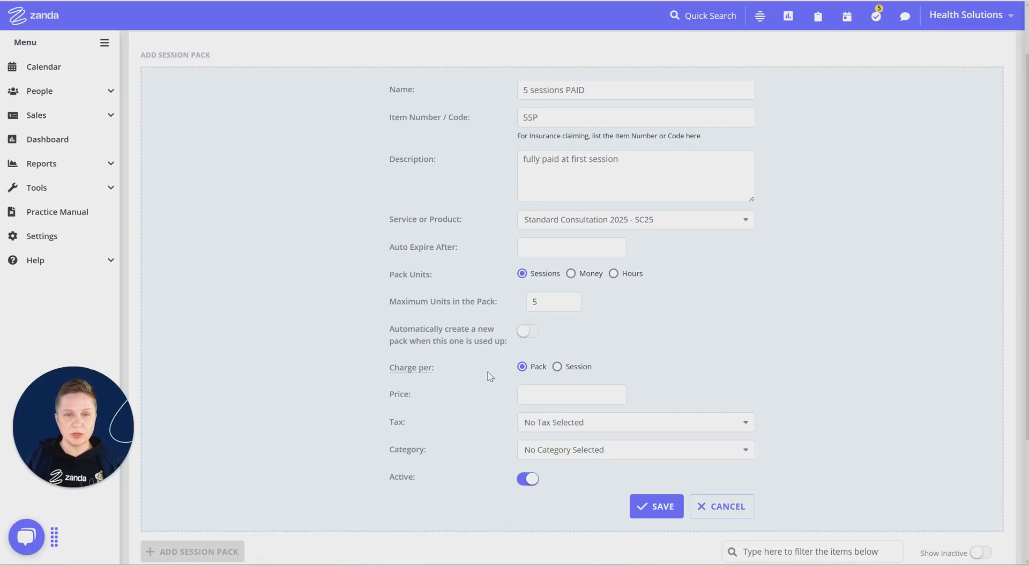
scroll(490, 375, "down", 1)
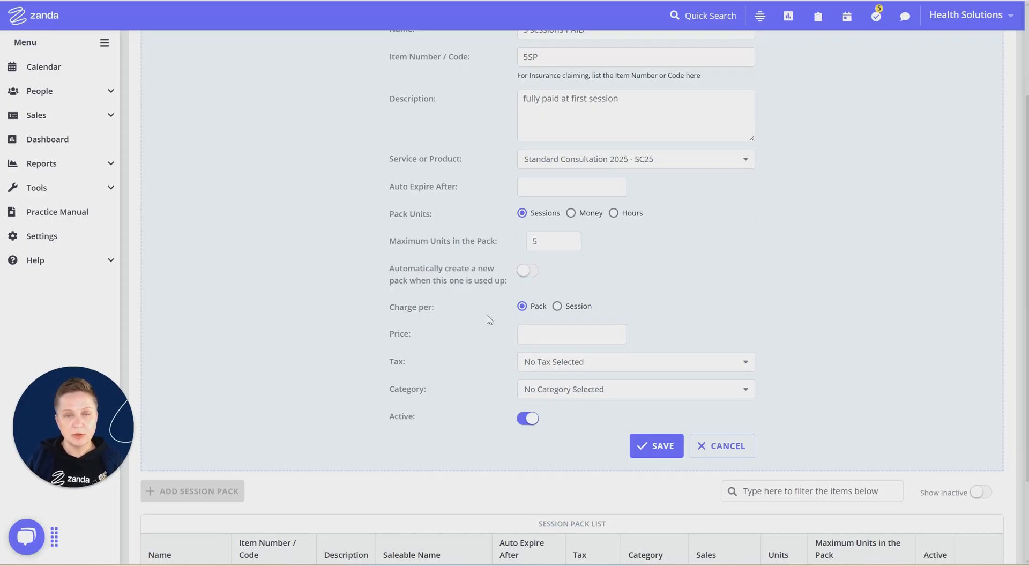
left_click(534, 313)
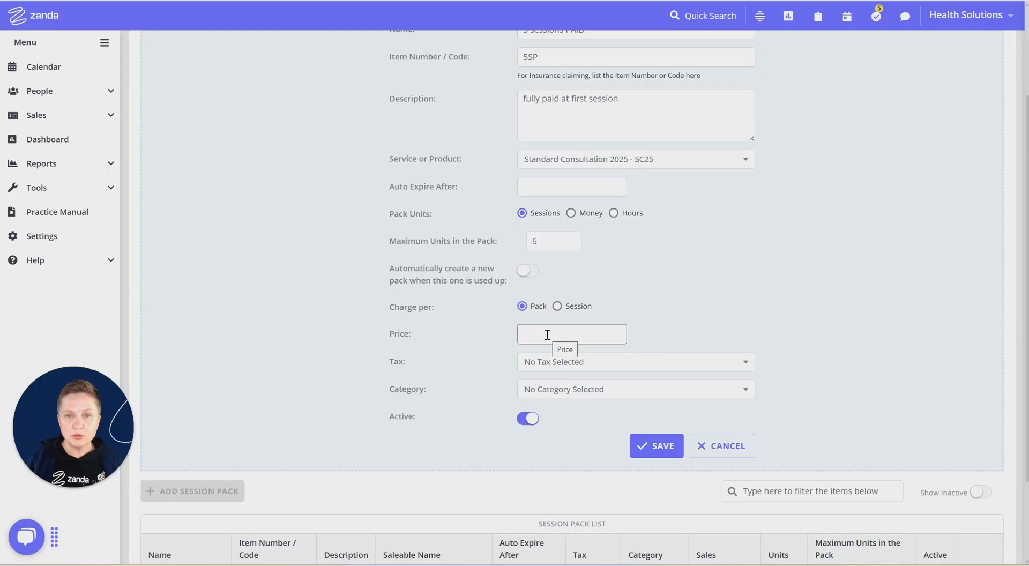
left_click(547, 334)
type("1000")
left_click(661, 291)
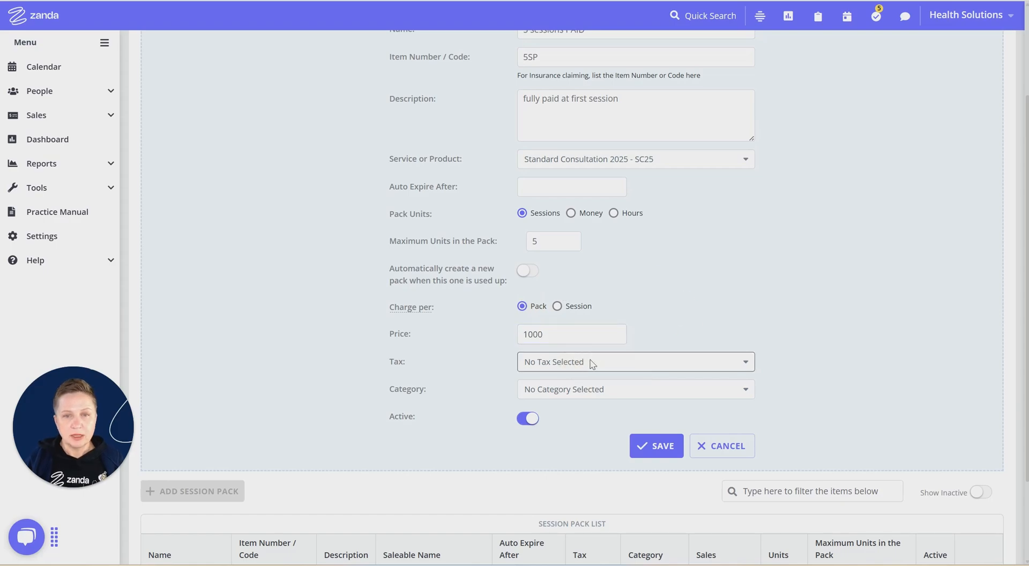
- Set the session pack's tax to Tax Exempt and its category to Psychology, and save the pack
left_click(583, 362)
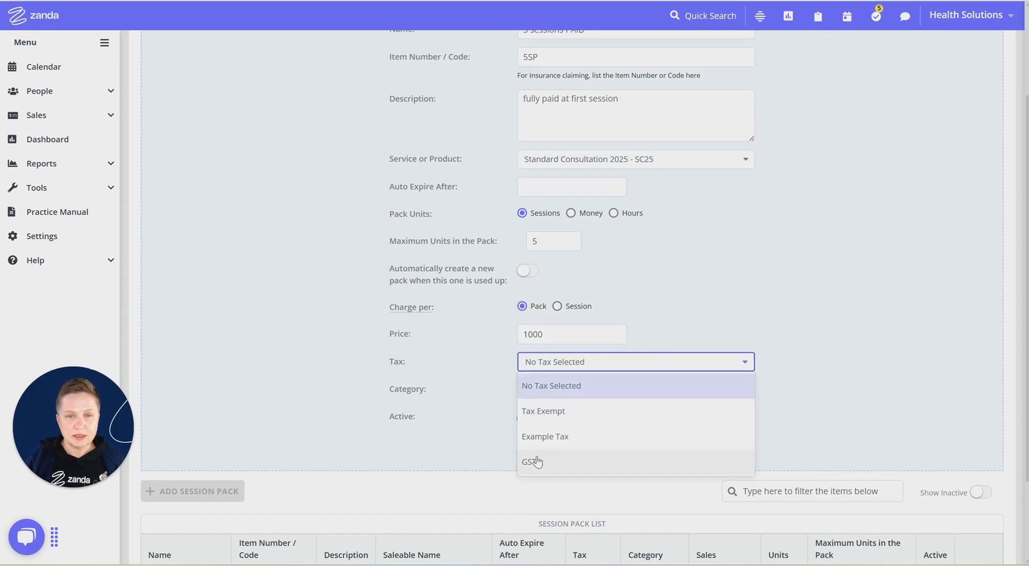
left_click(522, 405)
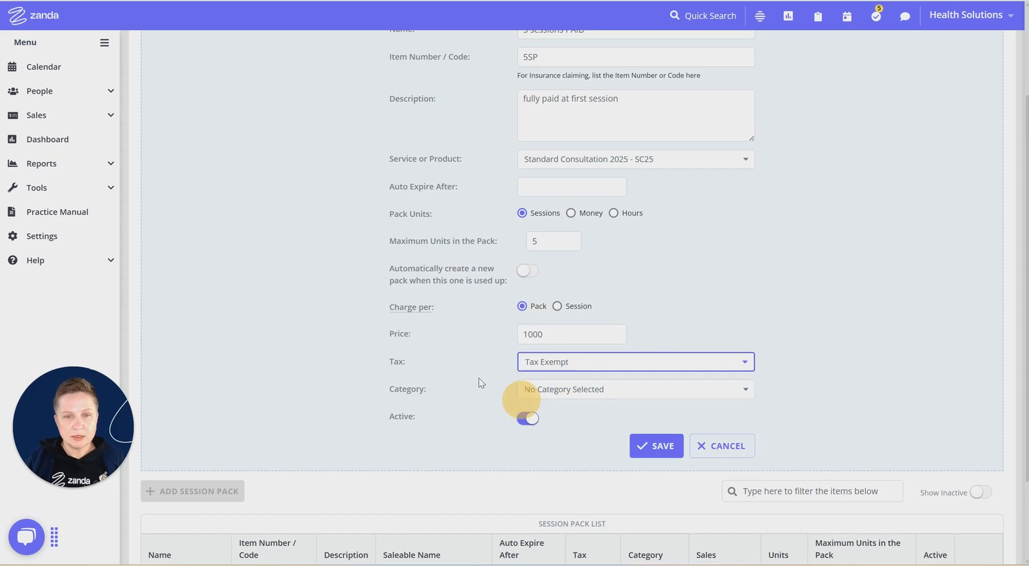
left_click(649, 391)
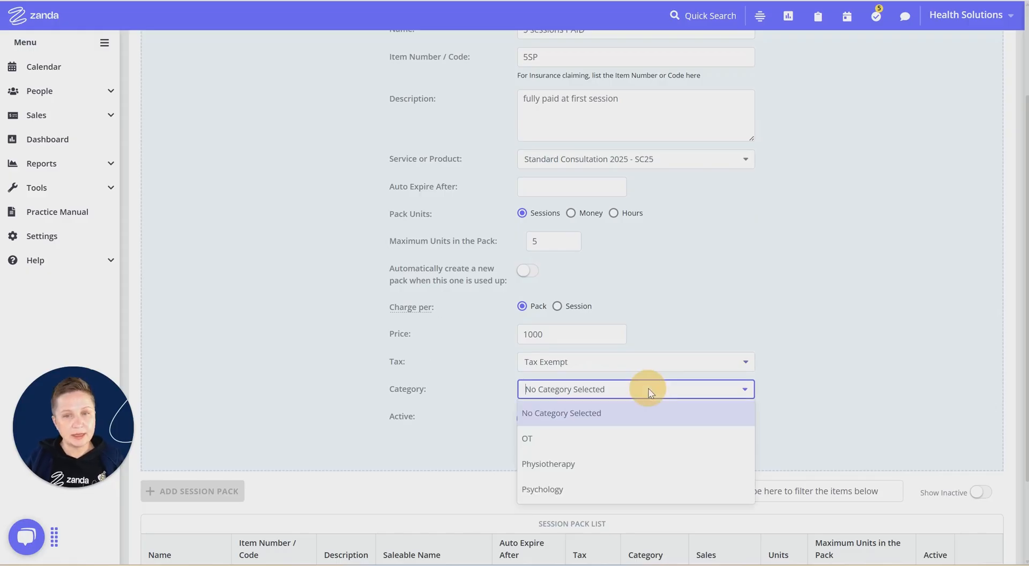
left_click(552, 489)
scroll(458, 367, "up", 2)
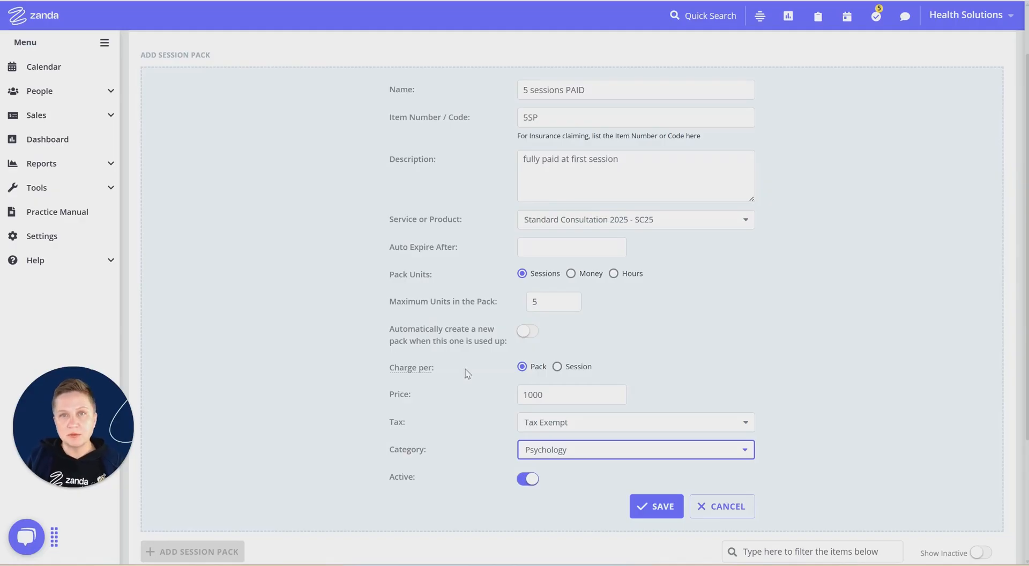
left_click(670, 508)
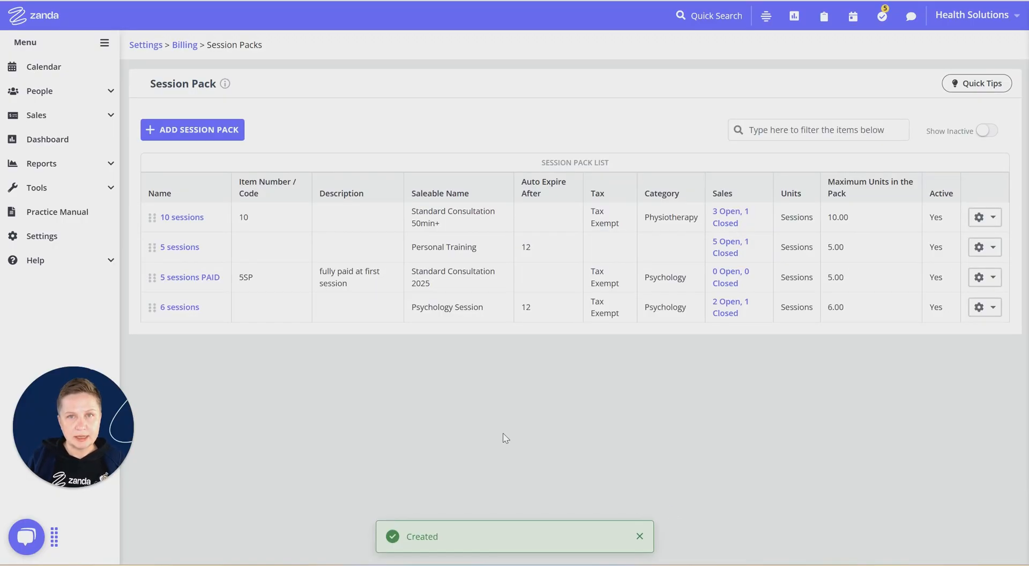
- Start a calendar appointment for Wednesday 11 June 2025, 9:00 to 10:00 AM, in the middle practitioner's column and select the existing client
left_click(347, 269)
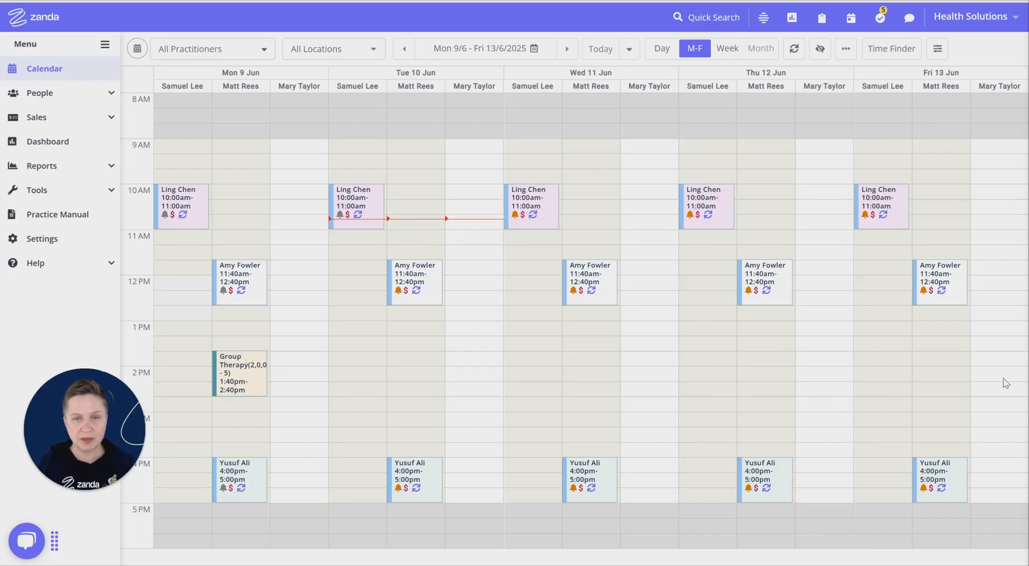
left_click_drag(602, 148, 599, 176)
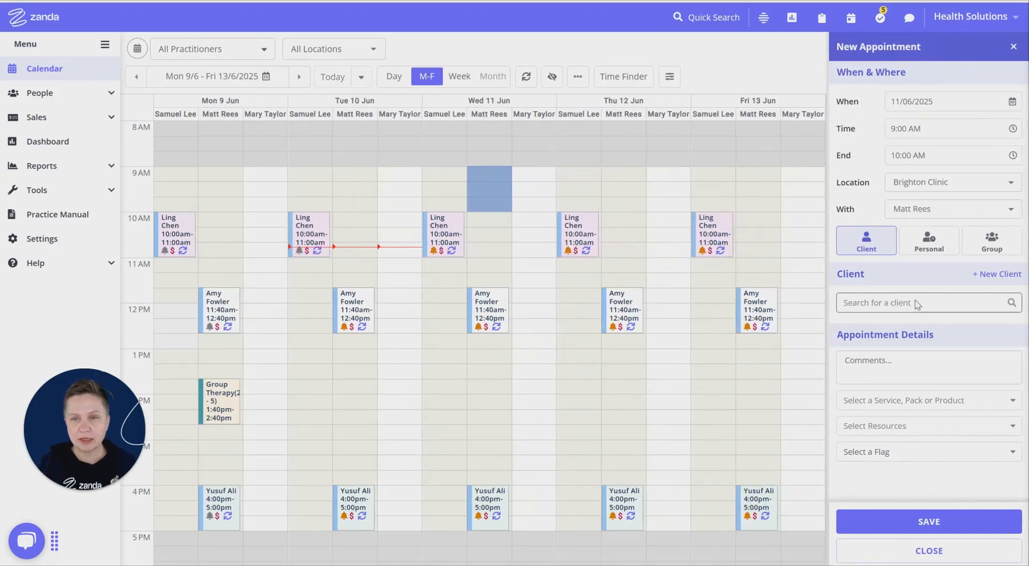
left_click(918, 303)
left_click(870, 349)
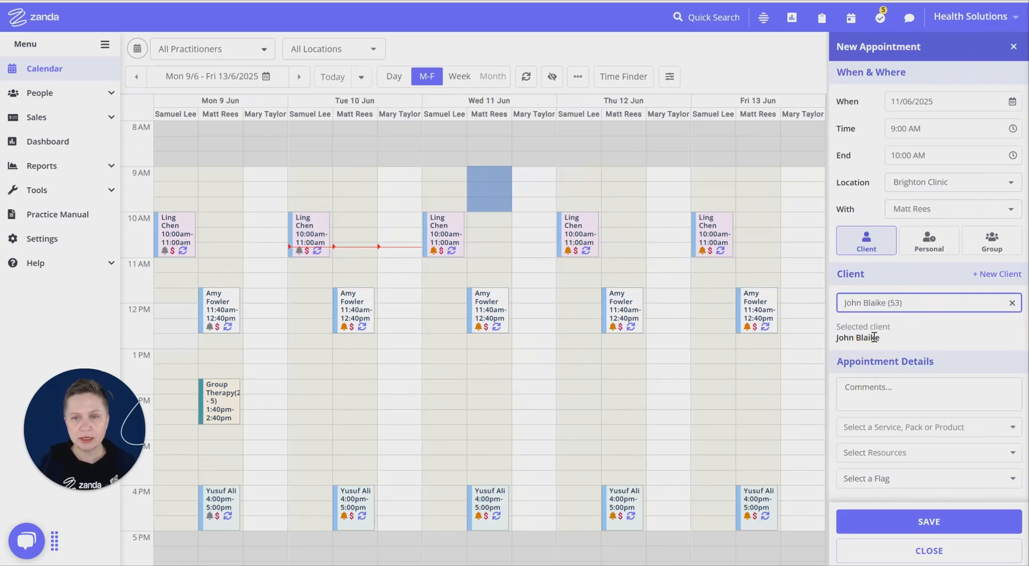
scroll(920, 360, "down", 1)
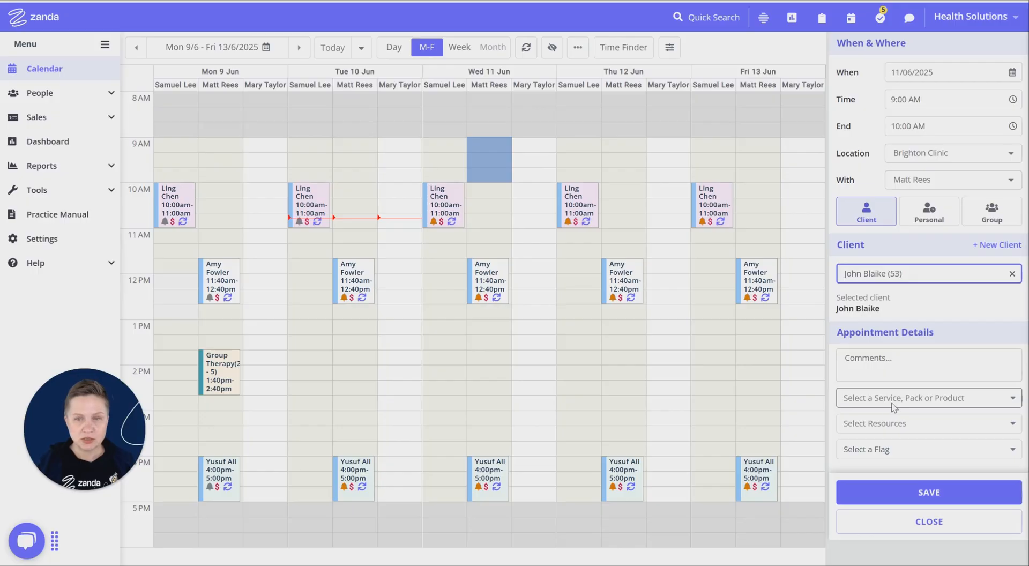
- Assign the new session pack "5 sessions PAID - 5SP" with Standard Consultation 2025 - SC25 to the appointment and save it
left_click(934, 406)
scroll(912, 277, "down", 5)
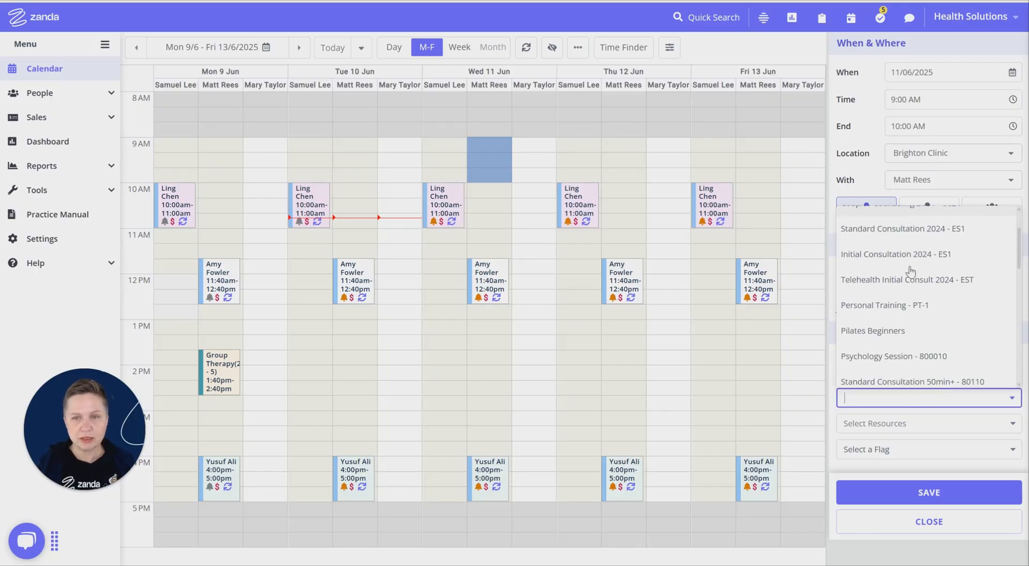
scroll(912, 276, "down", 3)
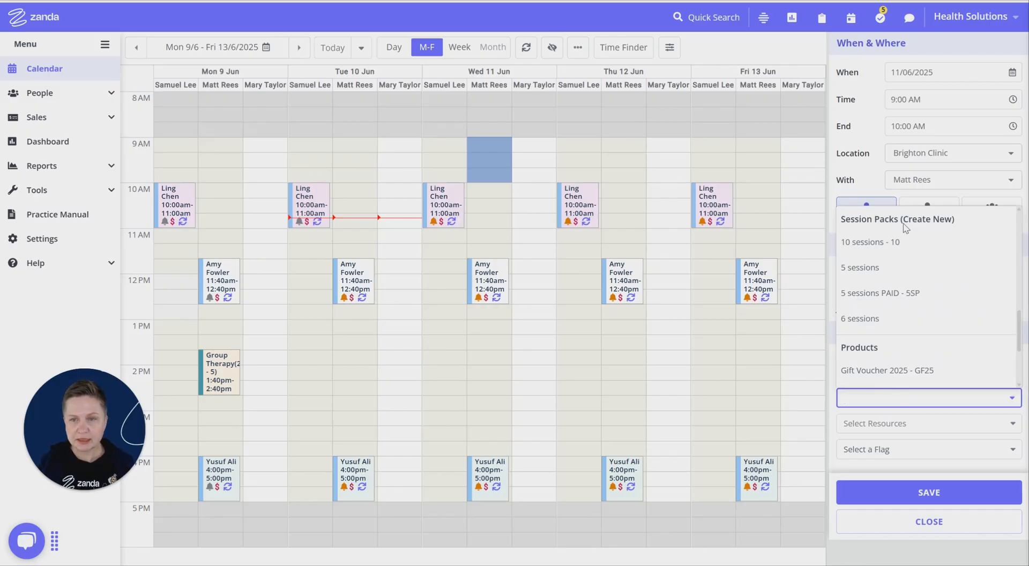
left_click(888, 298)
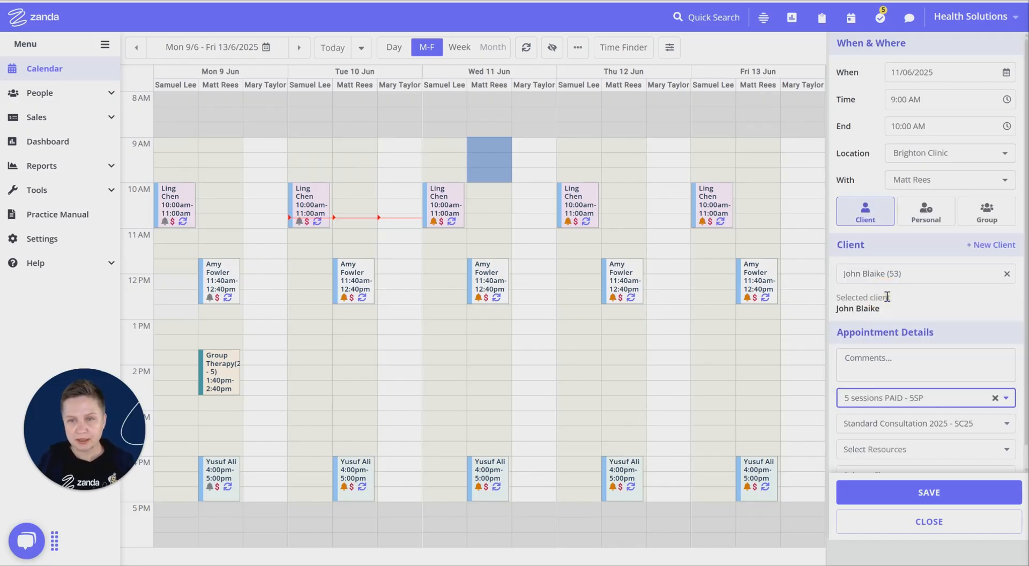
scroll(941, 372, "down", 1)
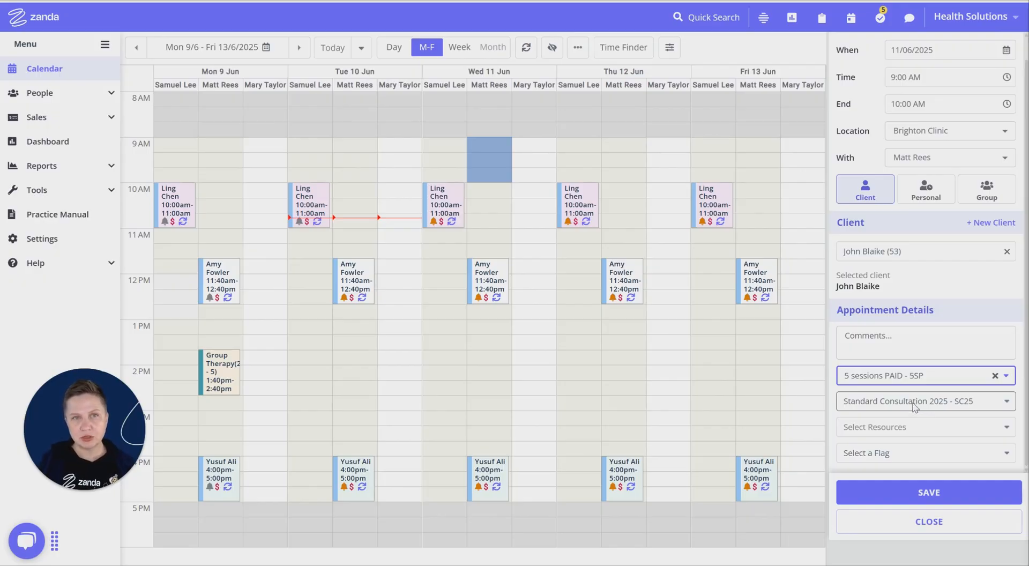
left_click(974, 406)
scroll(933, 365, "up", 1)
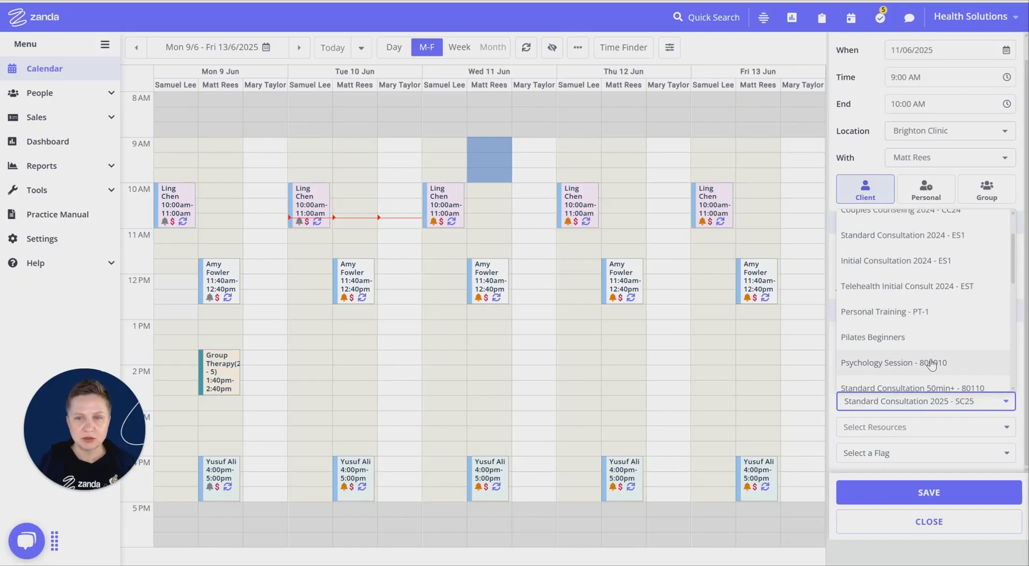
left_click(1024, 397)
left_click(930, 495)
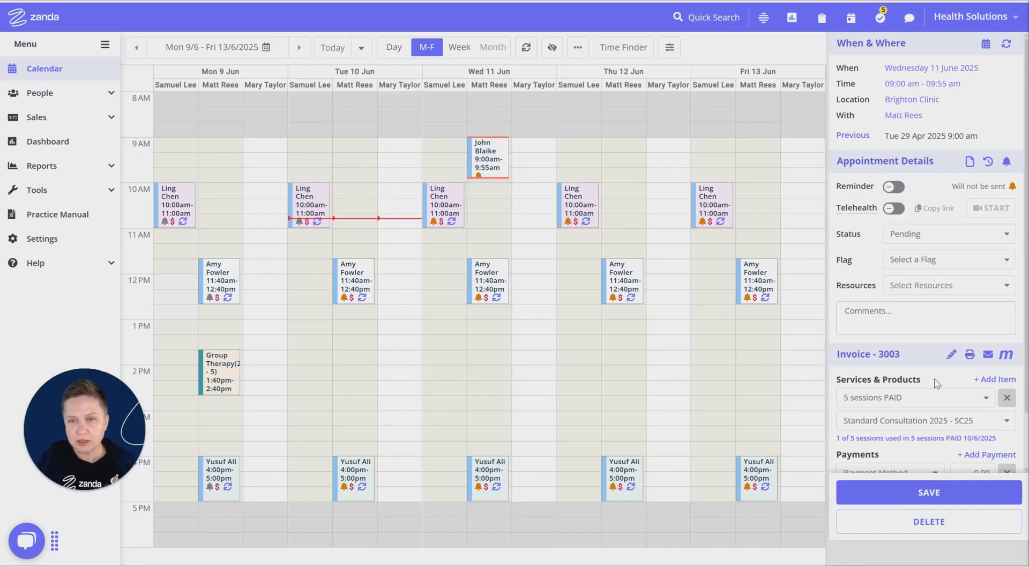
- Record a Debit Card payment of 1000 on the appointment's invoice, save it and close the appointment
scroll(936, 383, "down", 1)
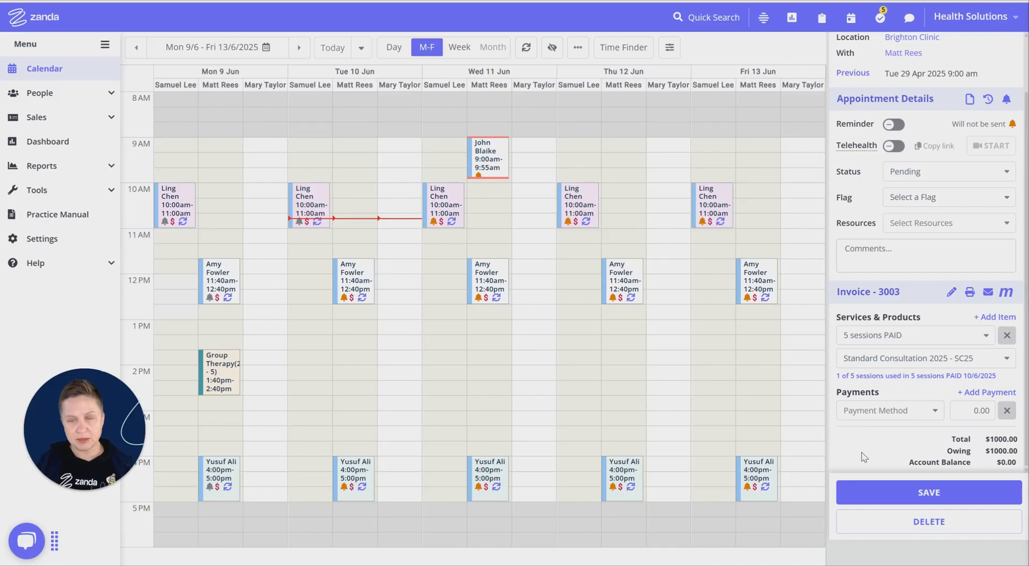
left_click(882, 414)
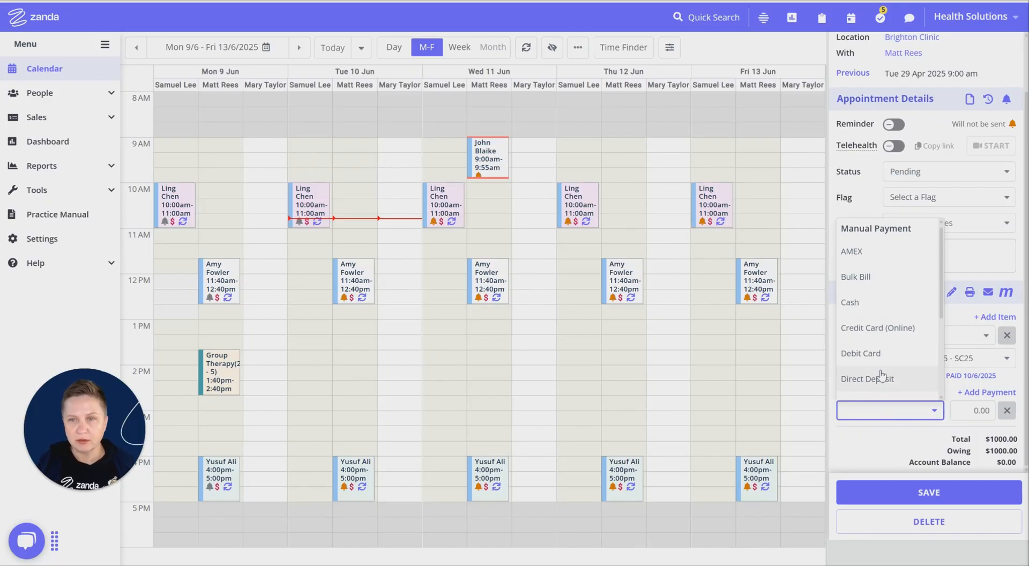
left_click(861, 355)
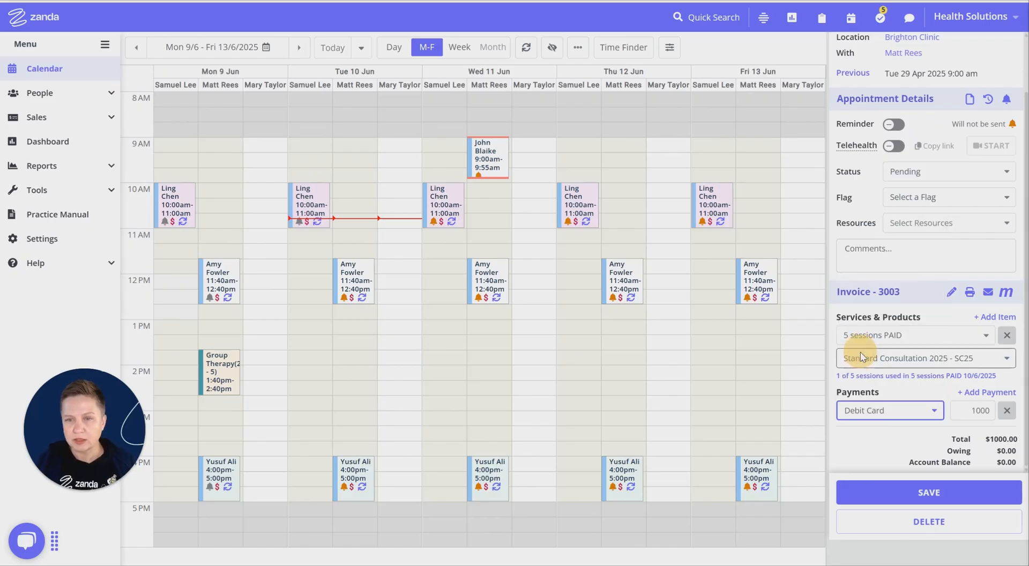
left_click(925, 497)
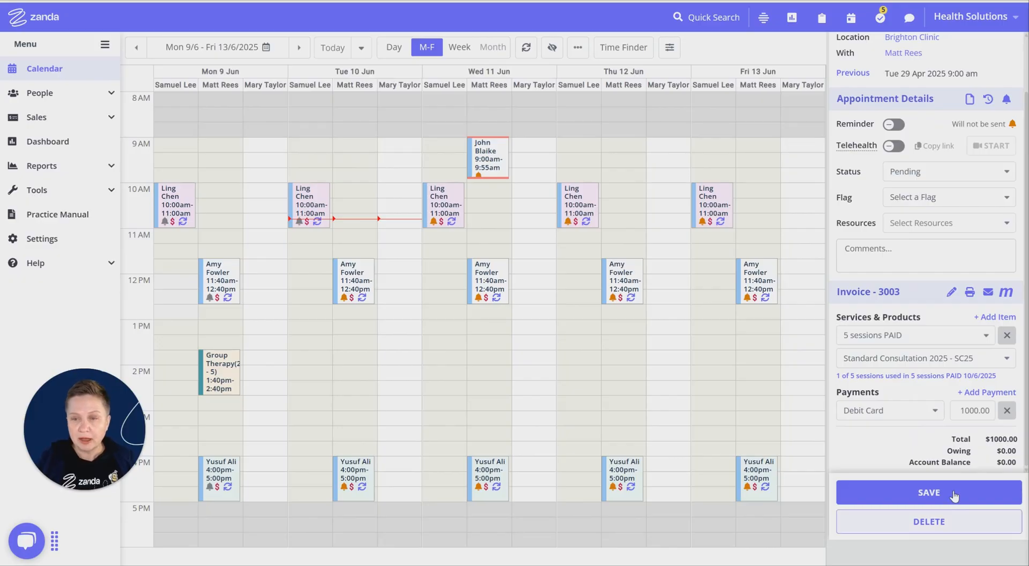
scroll(978, 418, "up", 2)
scroll(978, 418, "up", 2)
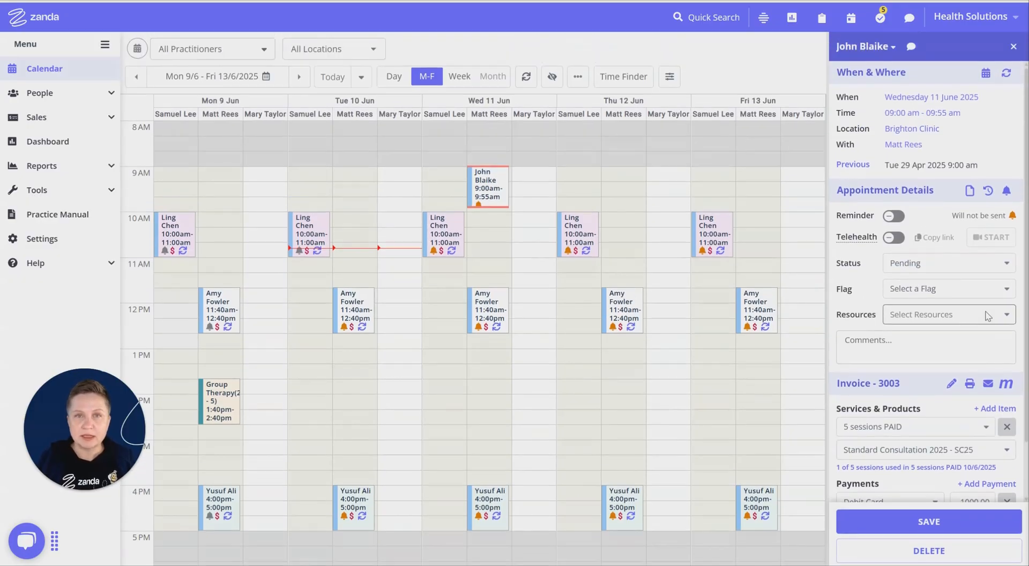
left_click(1014, 47)
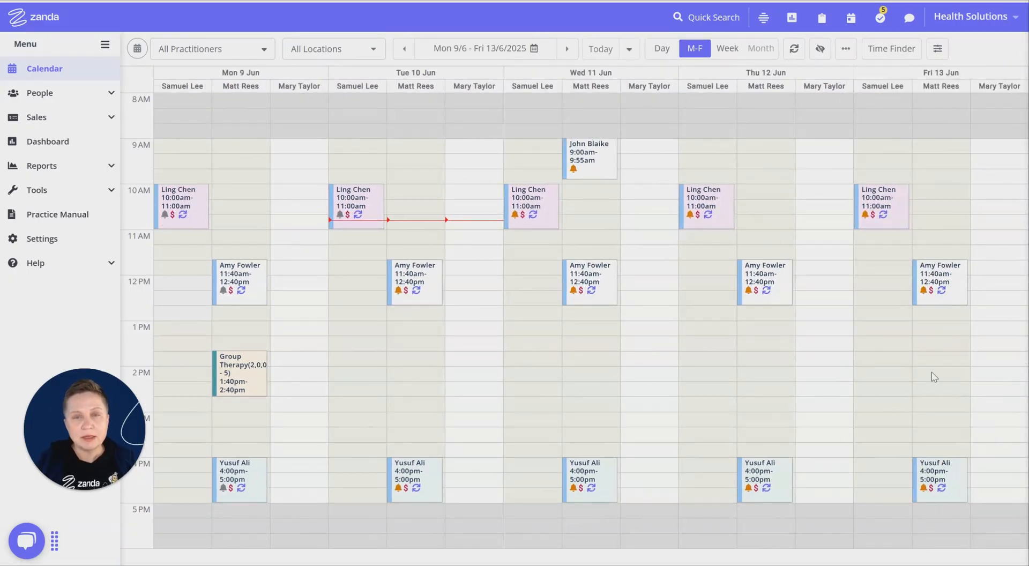
- Start a follow-up appointment for the same client and practitioner on Wednesday 18 June 2025, 9:00 to 10:00 AM
left_click(564, 51)
left_click(590, 146)
left_click_drag(590, 154, 592, 182)
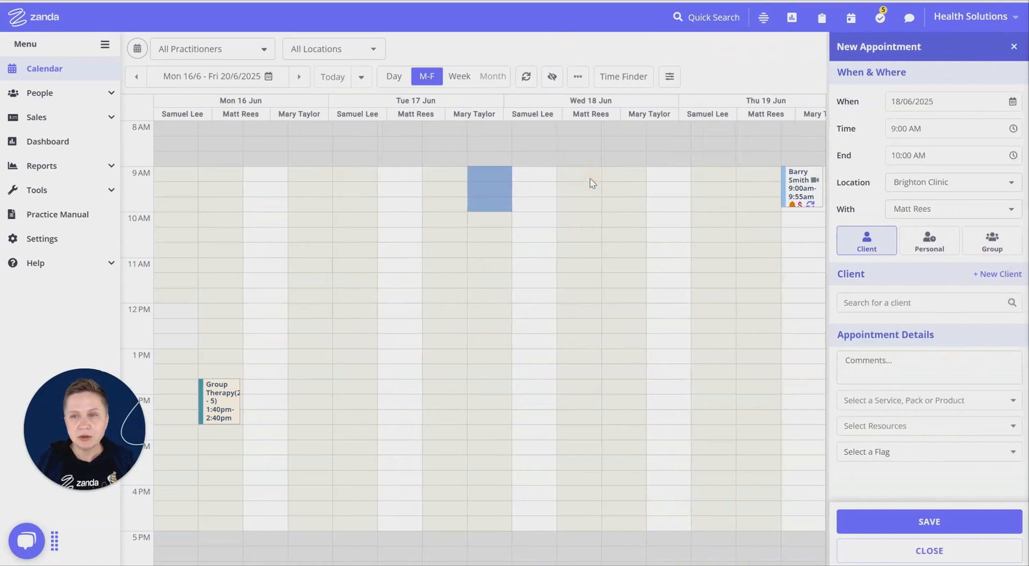
left_click(924, 302)
left_click(862, 355)
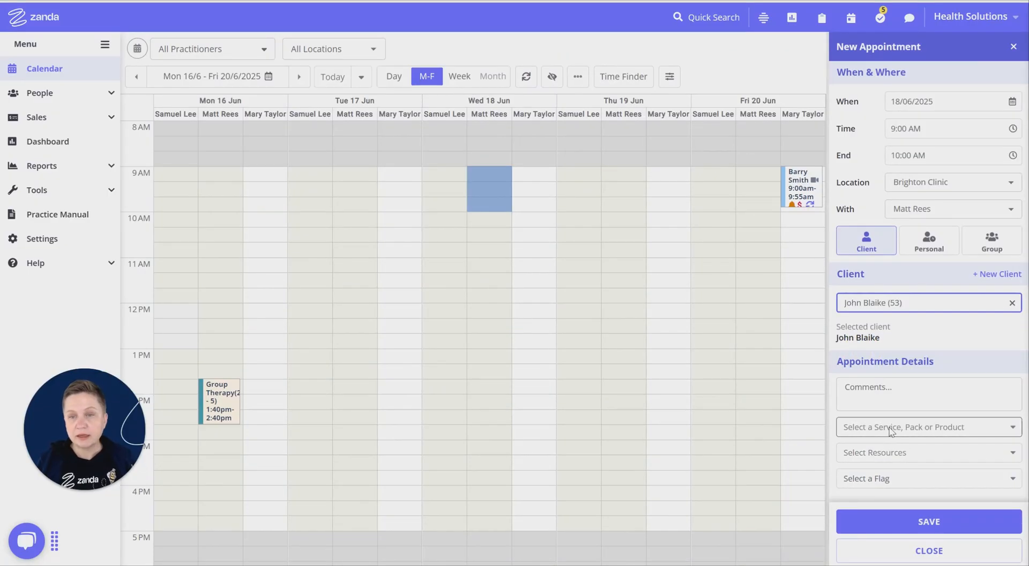
- Assign the client's open session pack "5 sessions PAID" to the follow-up appointment and save it
left_click(912, 427)
scroll(909, 322, "down", 1)
scroll(930, 281, "up", 1)
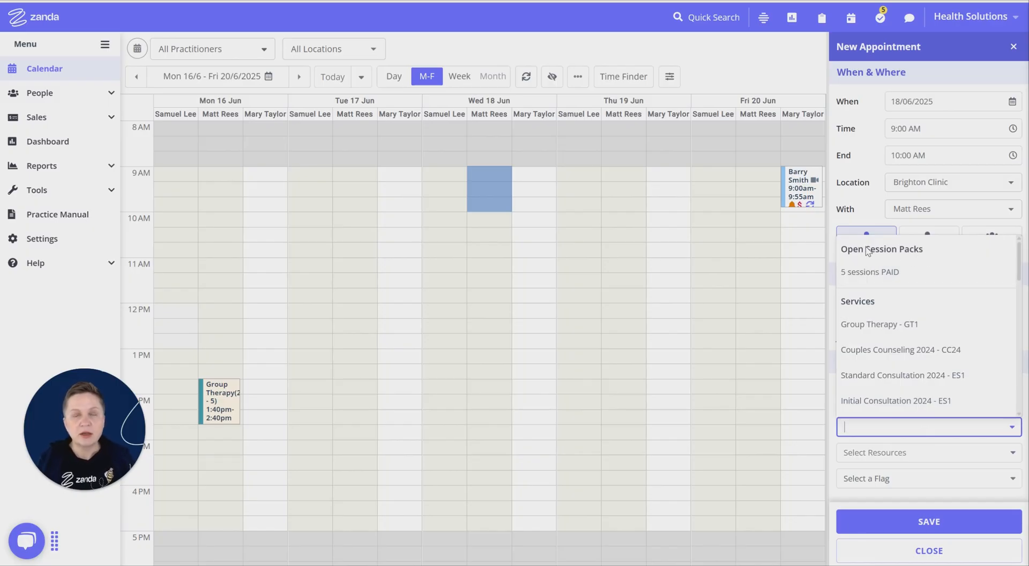
left_click(889, 275)
scroll(925, 482, "down", 1)
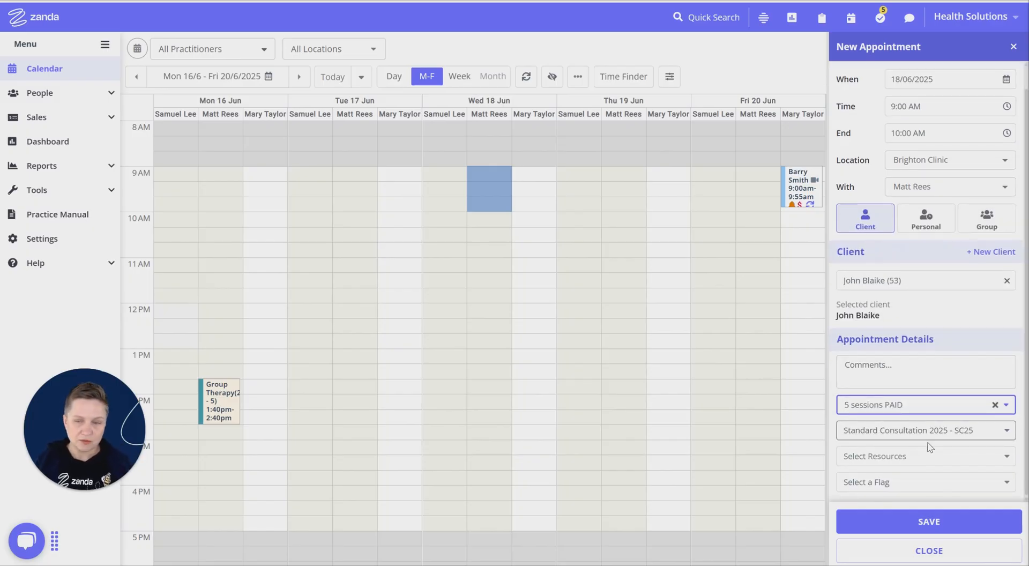
left_click(936, 529)
scroll(929, 292, "down", 2)
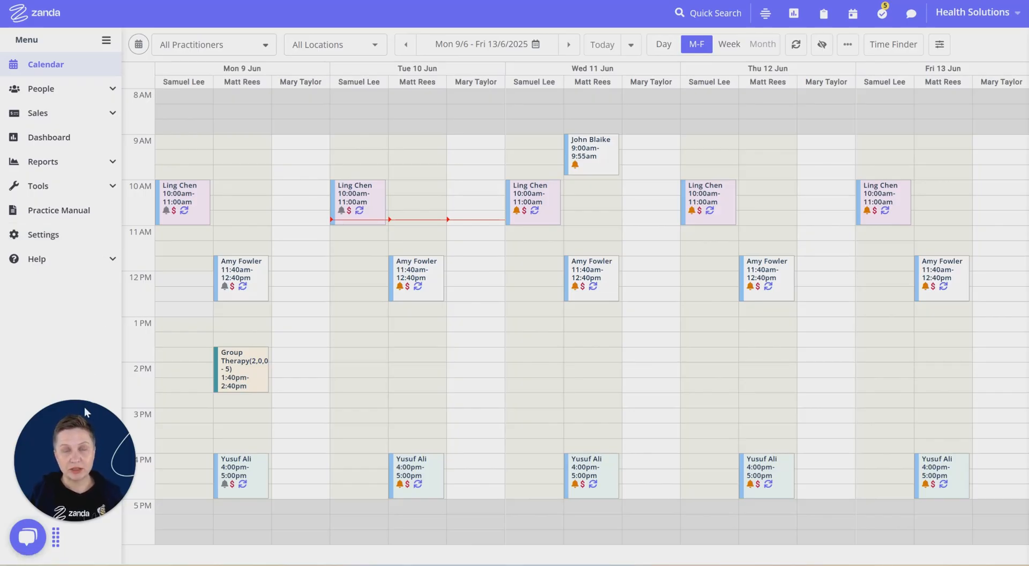
- Start a new payment from the first recent client, with VISA as the method and an amount of 1200
left_click(59, 112)
left_click(66, 161)
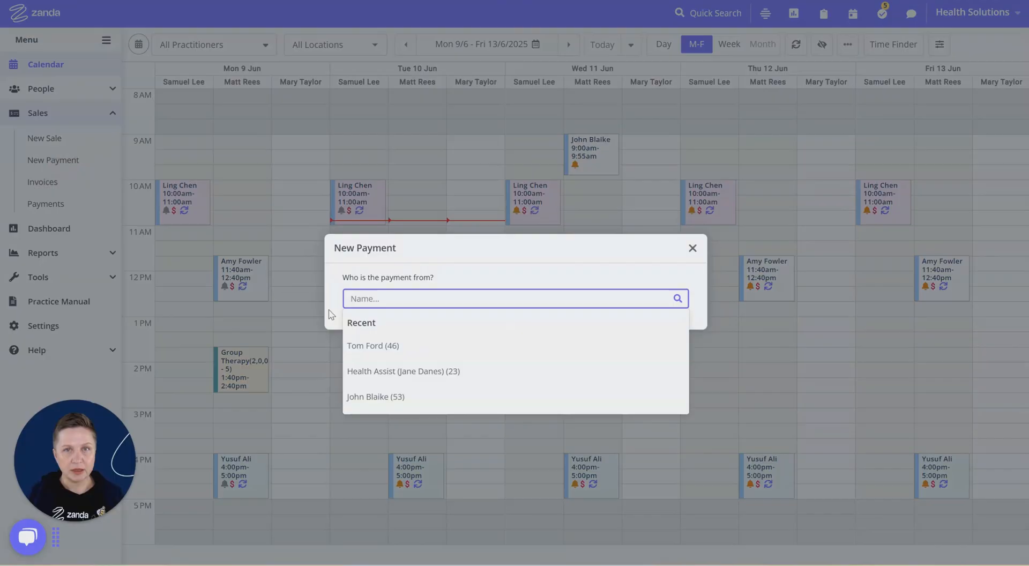
left_click(381, 348)
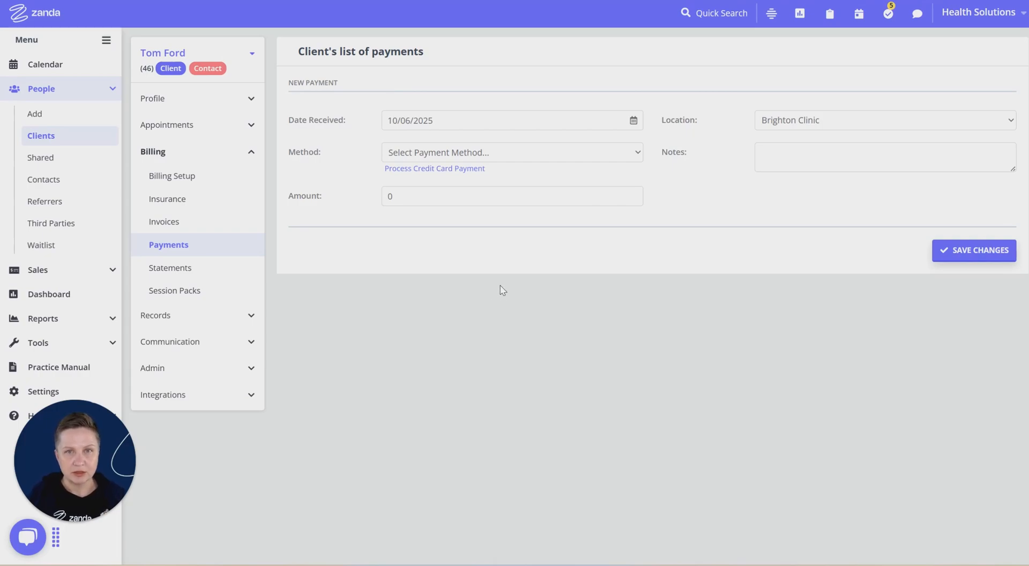
left_click(429, 155)
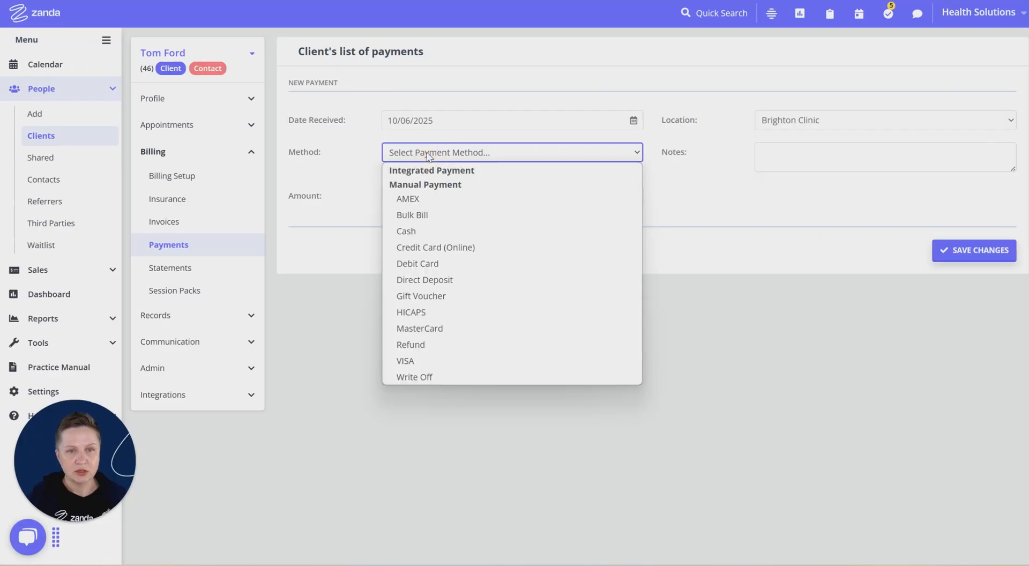
left_click(413, 361)
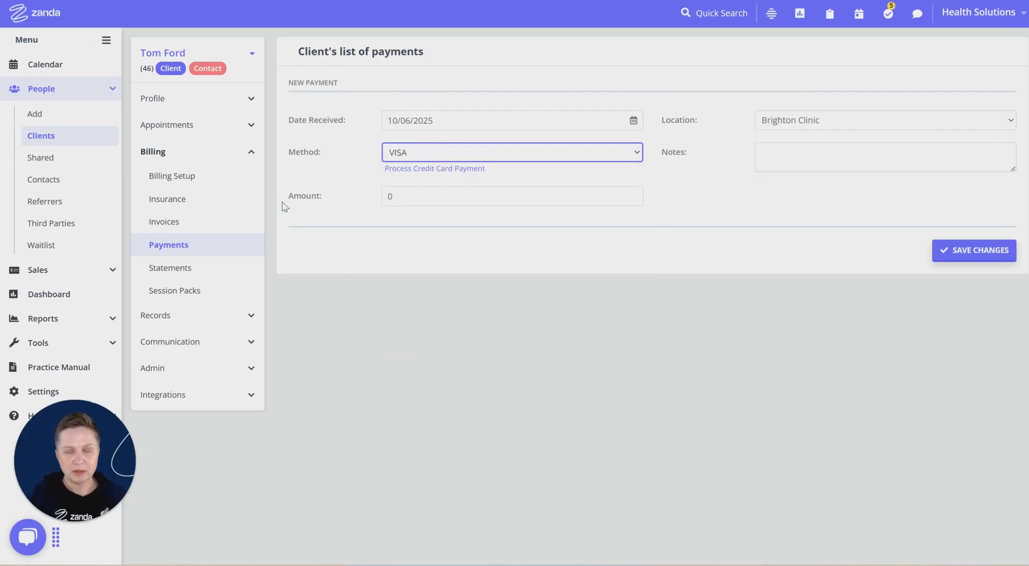
left_click(379, 198)
type("1200")
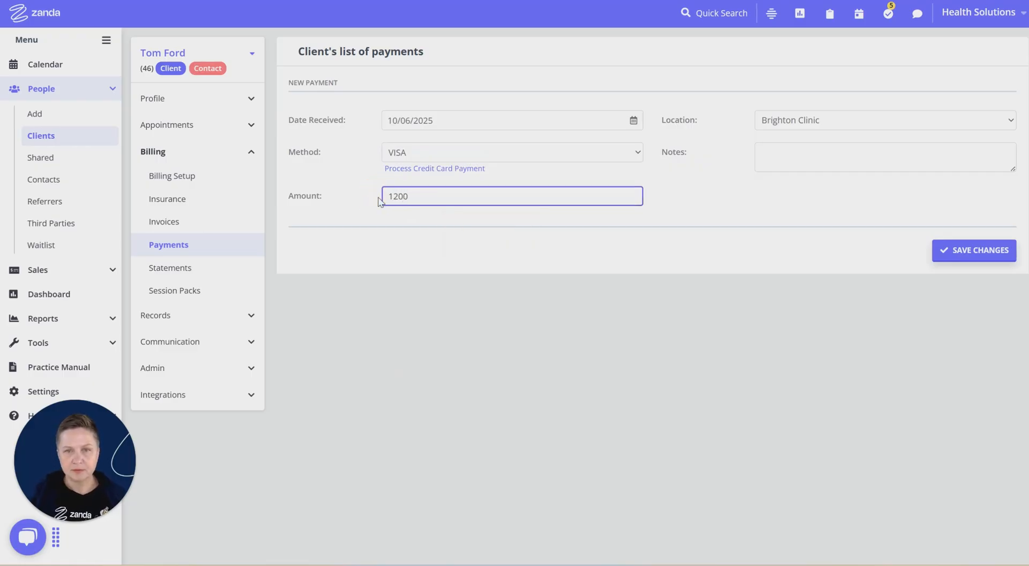
- Add the note "prepayment for session packs" to the Brighton Clinic payment and save it
left_click(713, 128)
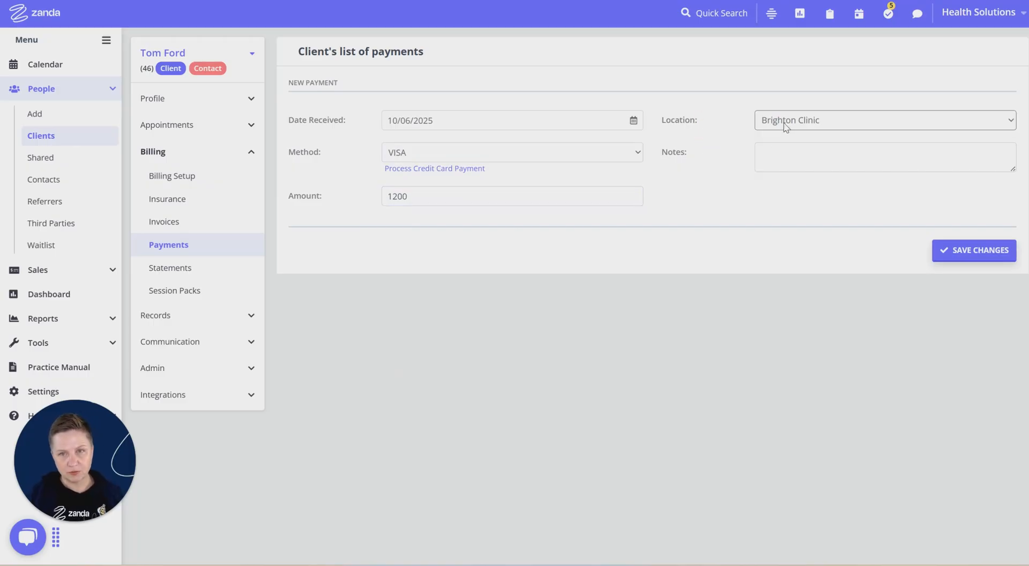
left_click(785, 126)
left_click(745, 133)
left_click(803, 150)
left_click(803, 149)
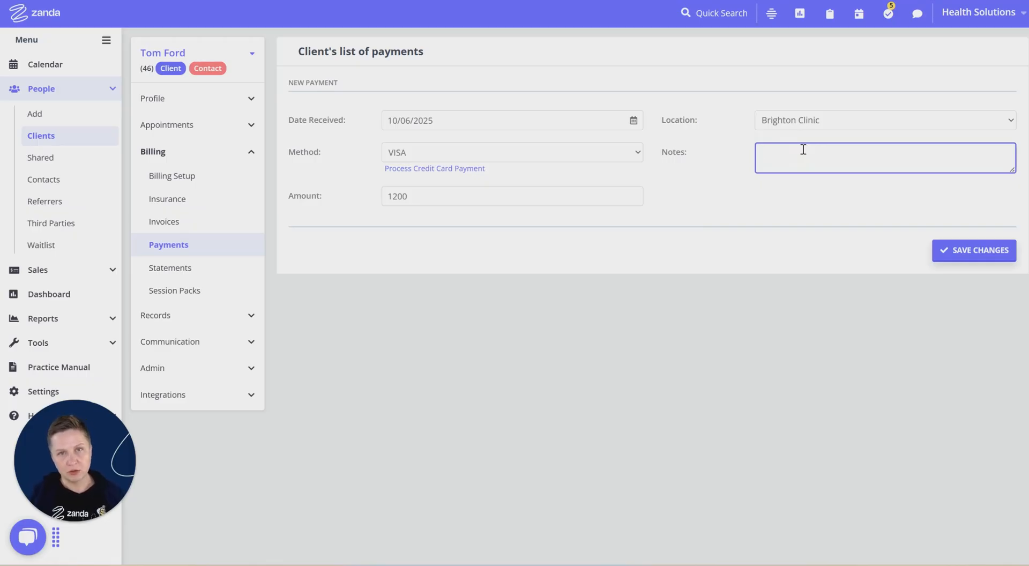
type("prepayment for session packs")
left_click(750, 206)
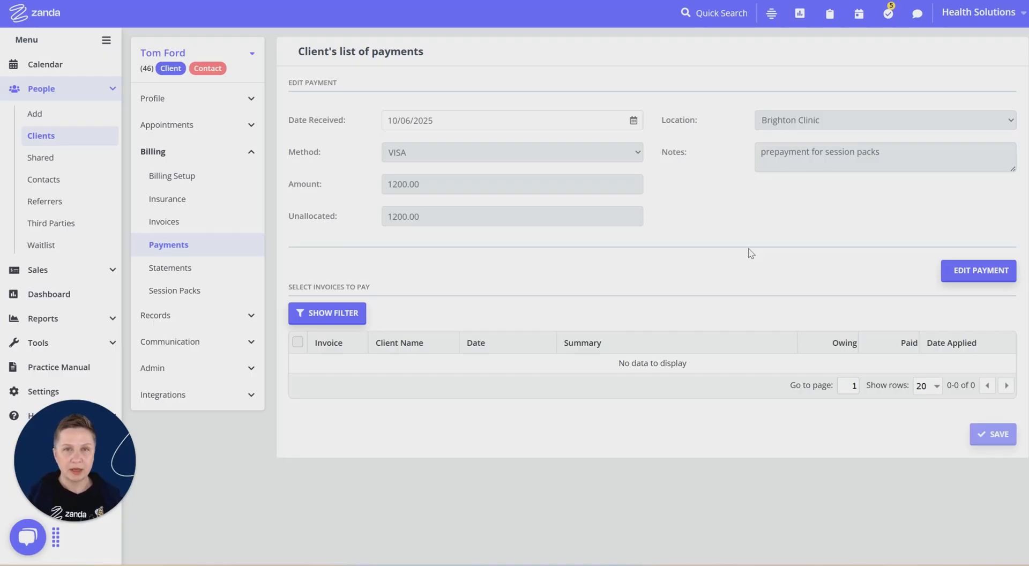
- Start a calendar appointment for the prepaying client on Wednesday 11 June 2025, 10:20 to 11:20 AM, with the 9:00 AM appointment's practitioner
left_click(41, 64)
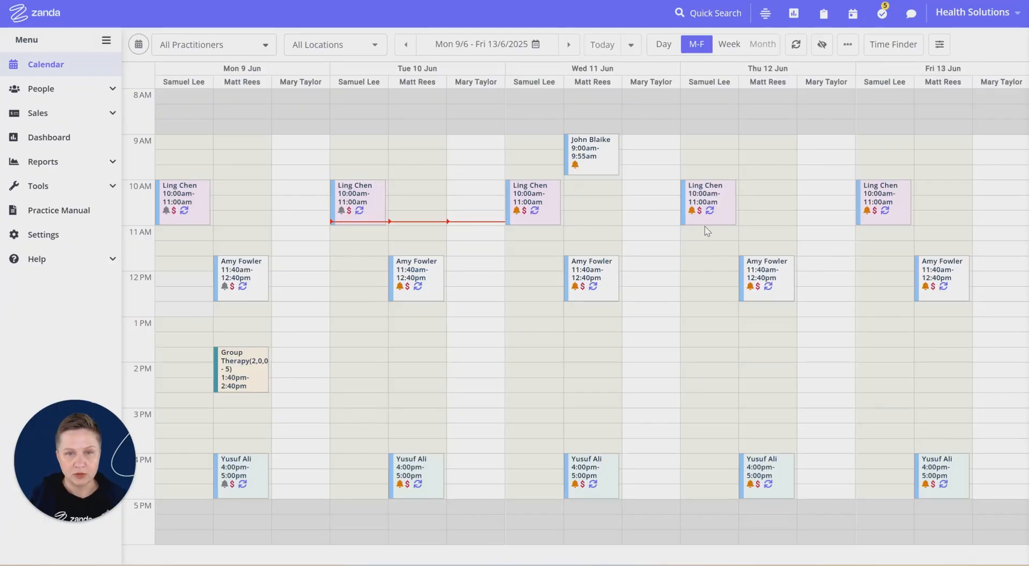
left_click_drag(601, 204, 600, 230)
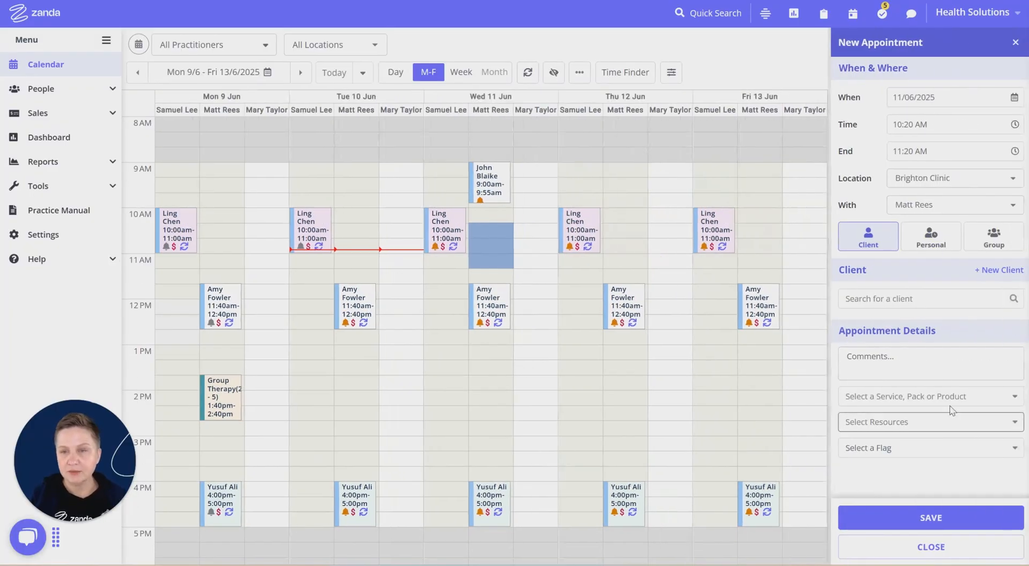
left_click(900, 299)
left_click(869, 346)
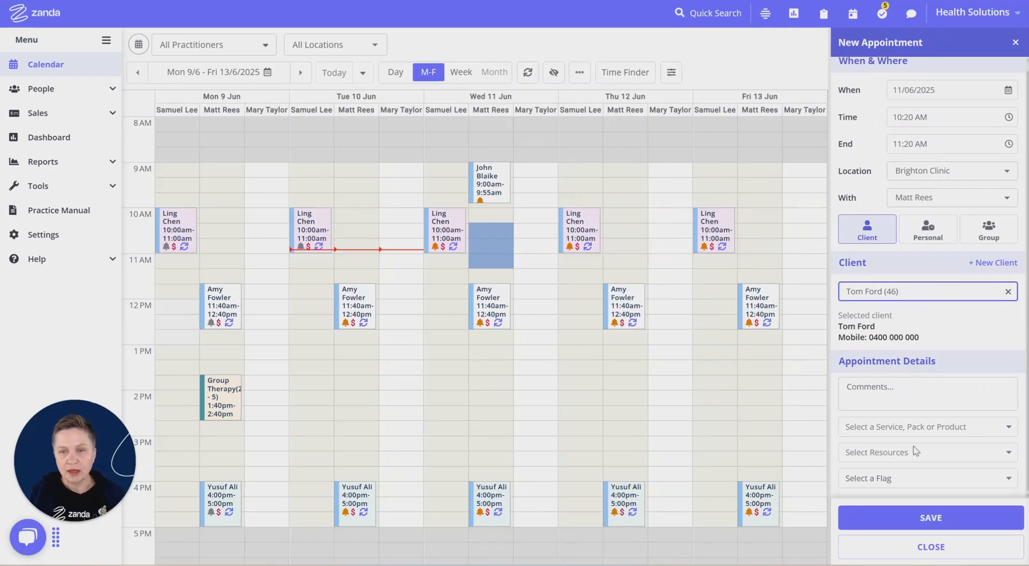
- Assign a new "6 sessions" session pack with Psychology Session - 800010 to the appointment and save it
left_click(869, 428)
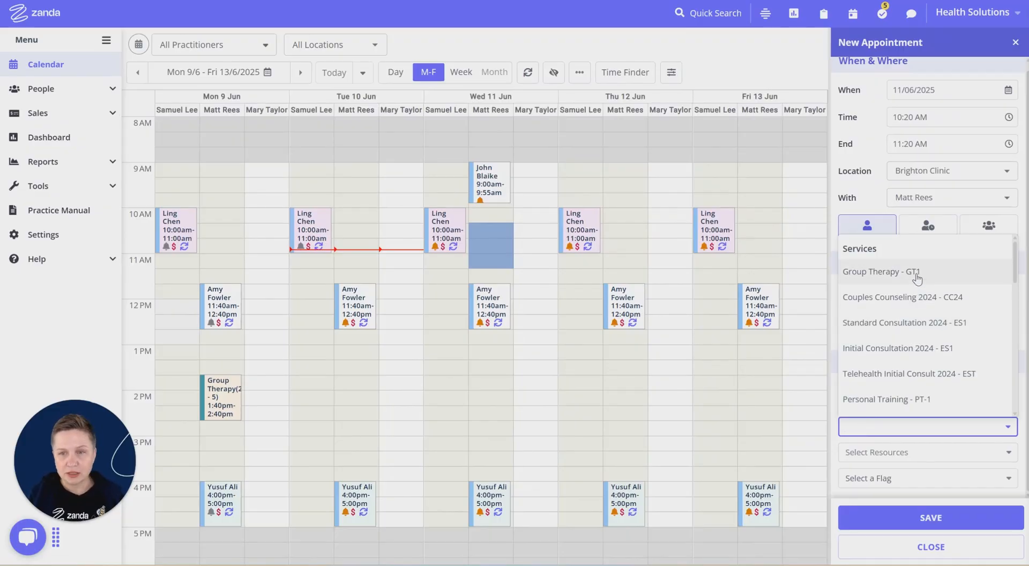
scroll(916, 278, "down", 3)
scroll(920, 282, "down", 4)
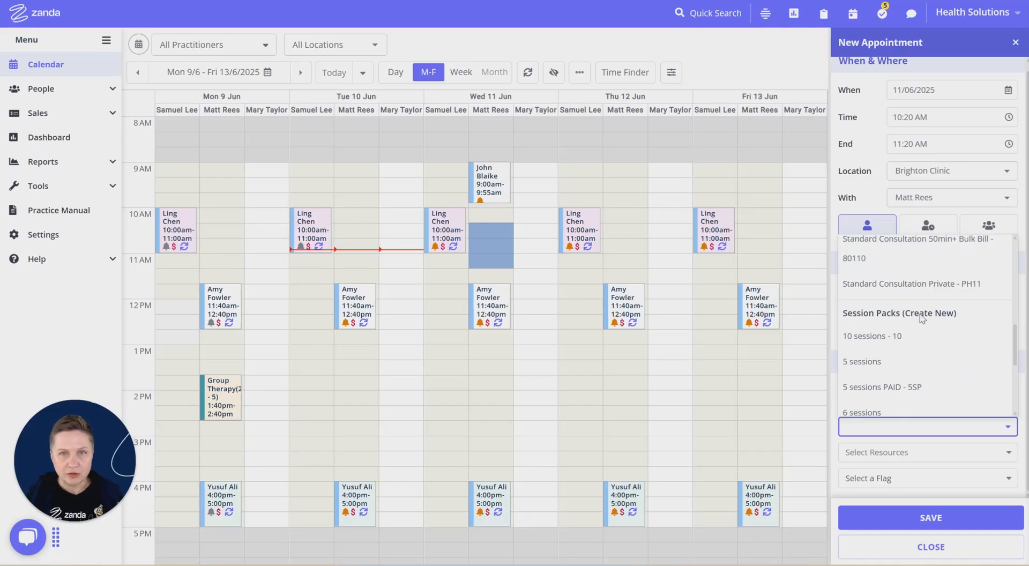
scroll(923, 320, "down", 2)
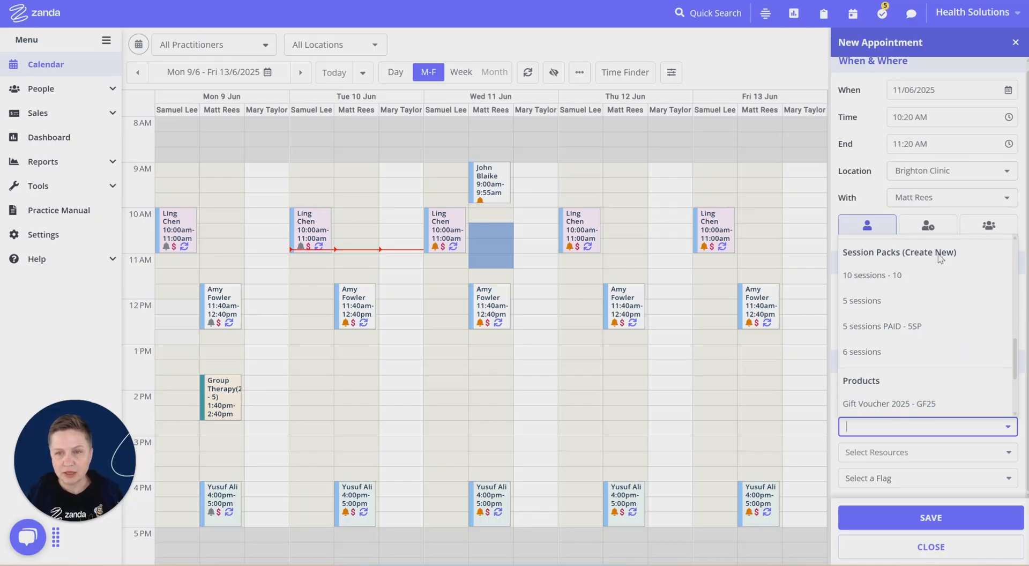
left_click(865, 353)
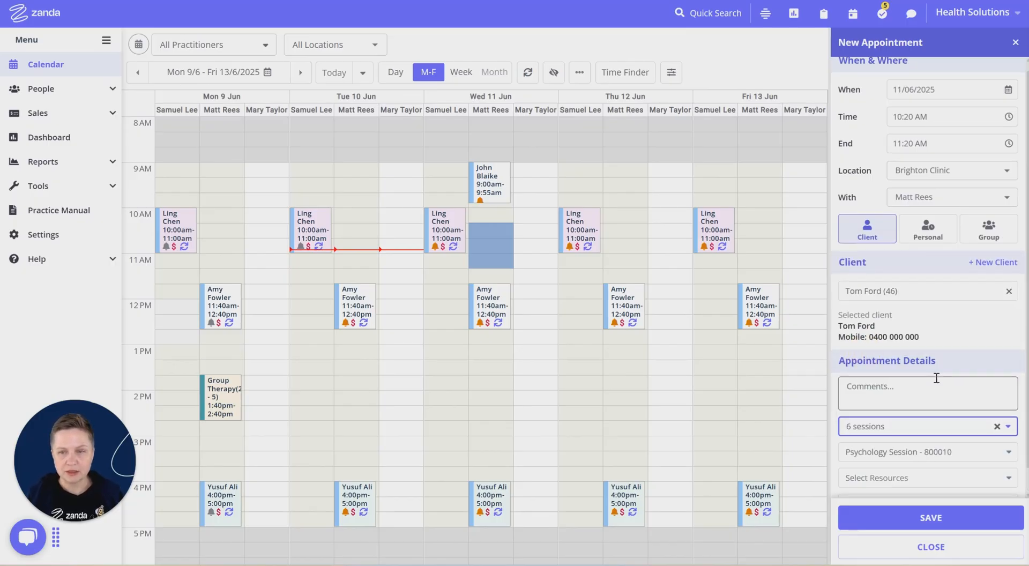
scroll(933, 380, "down", 1)
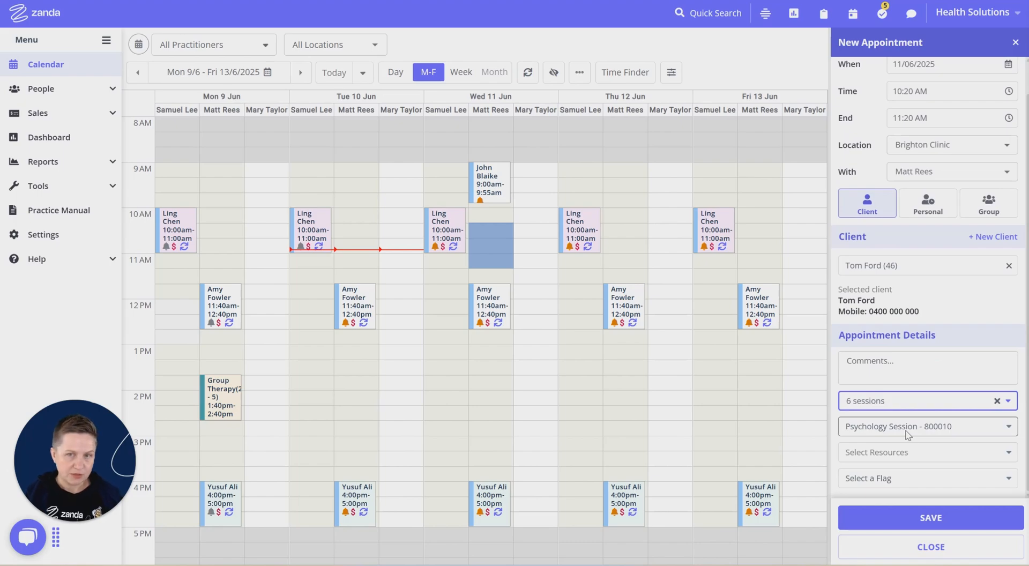
left_click(926, 531)
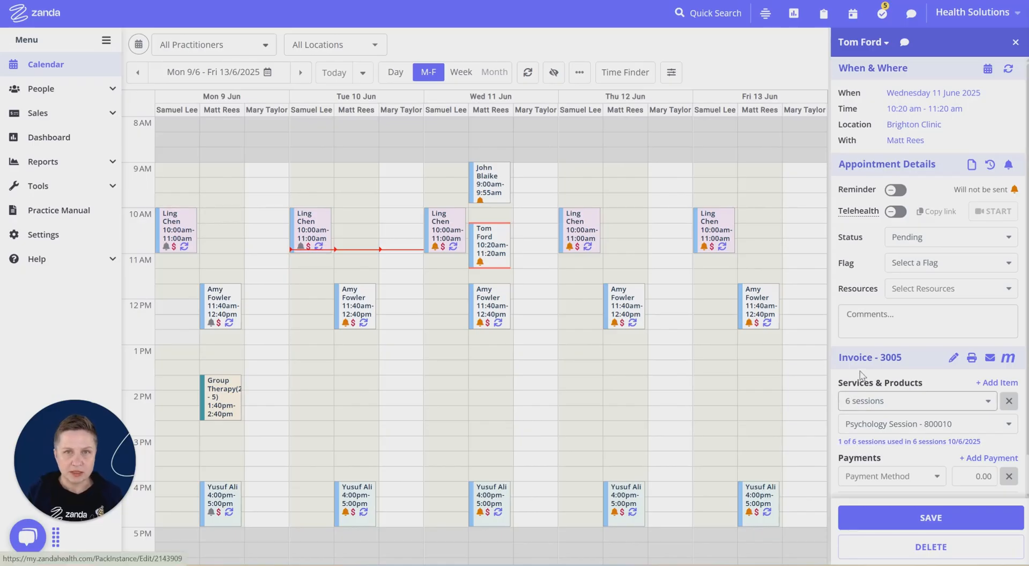
- Pay the 11 June appointment's invoice from the client's existing session-pack prepayment and save it
scroll(936, 410, "down", 3)
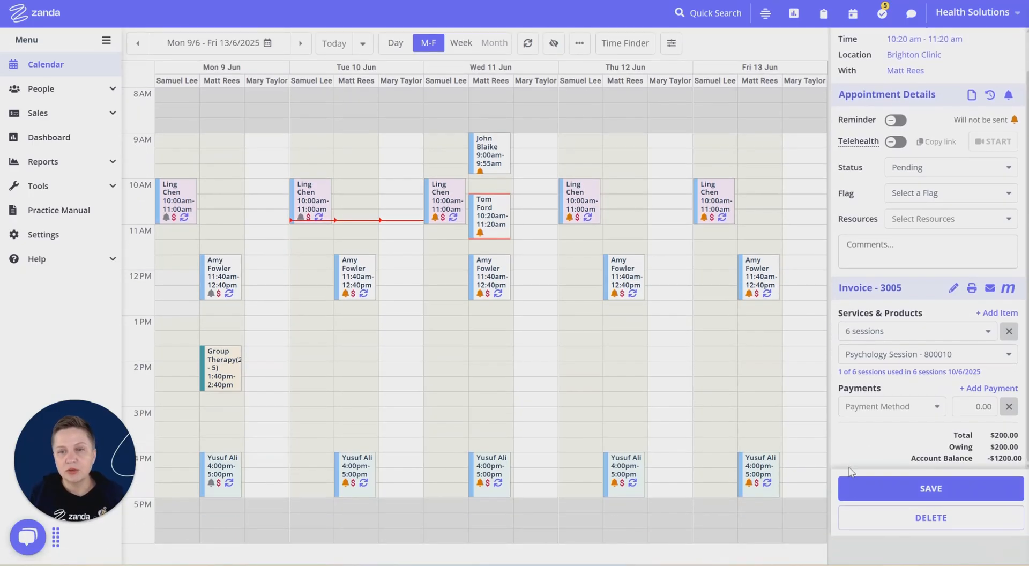
left_click(874, 413)
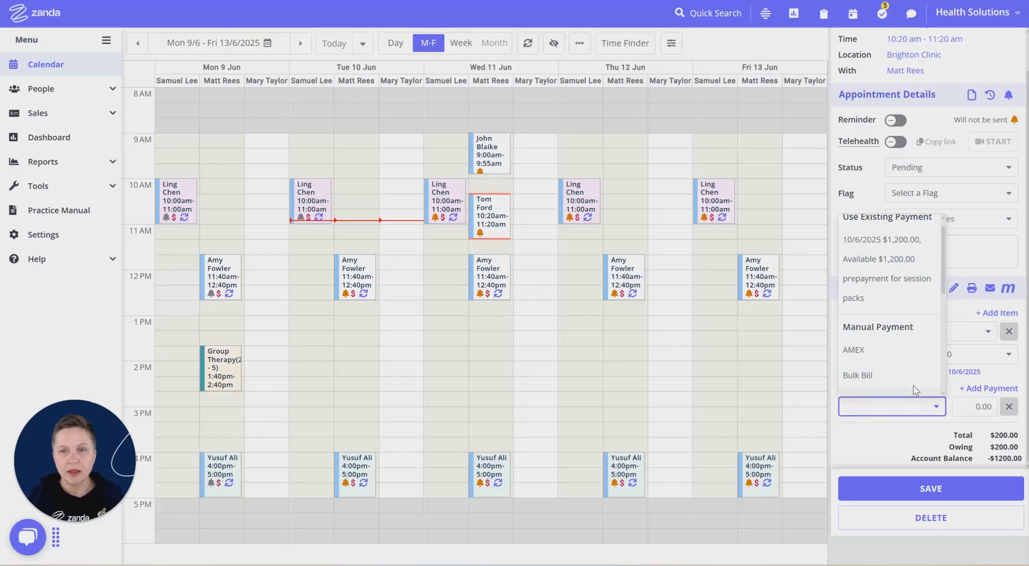
scroll(898, 292, "up", 1)
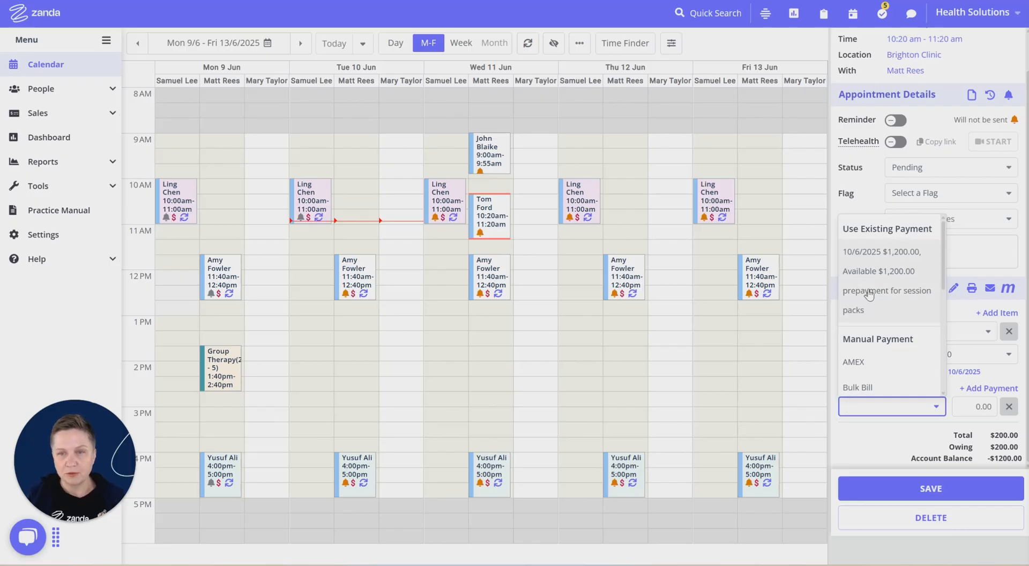
left_click(888, 318)
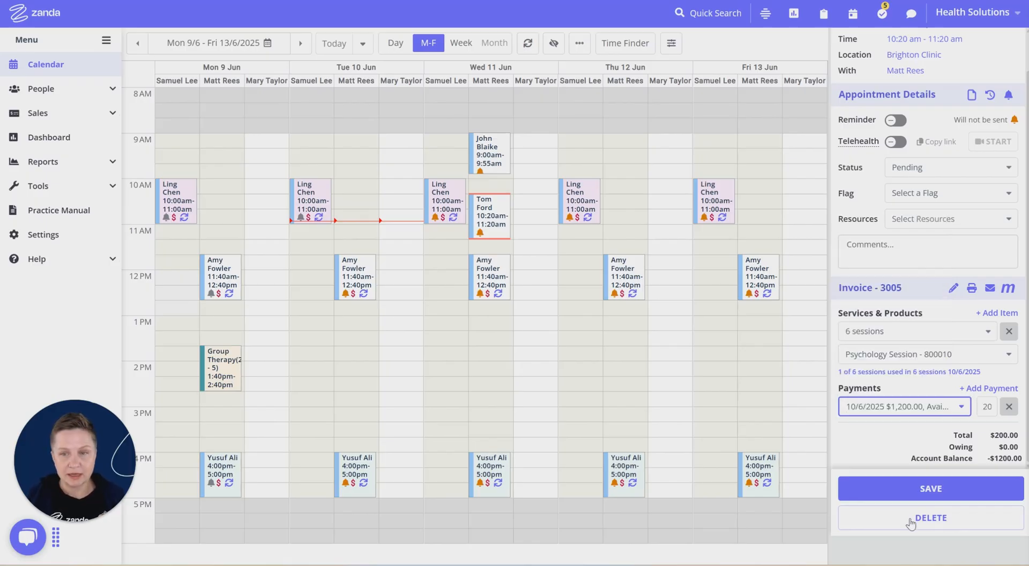
left_click(926, 489)
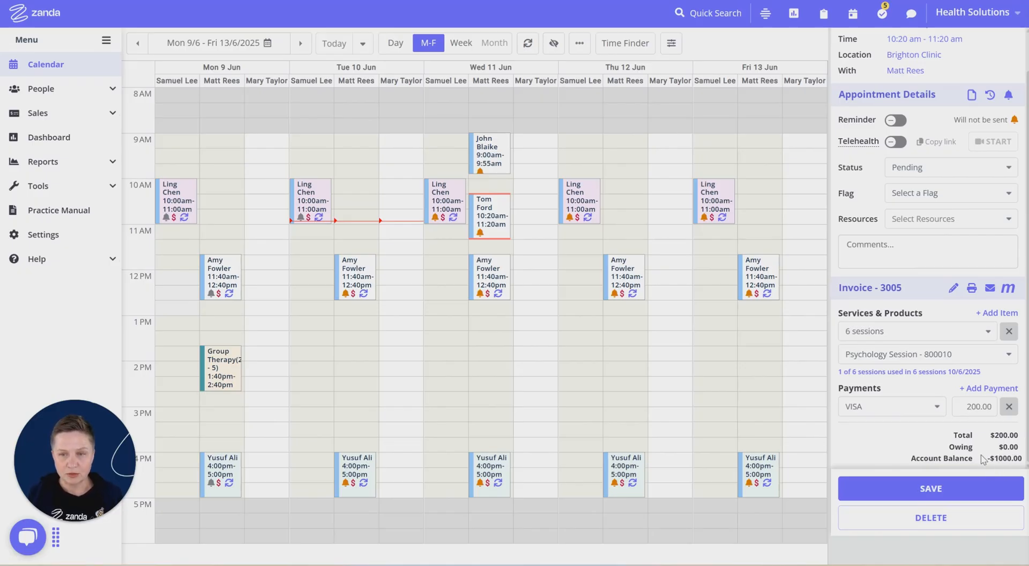
- Open the appointment's full invoice, review its session pack item, allocated payment and account balance, and save the invoice
left_click(955, 288)
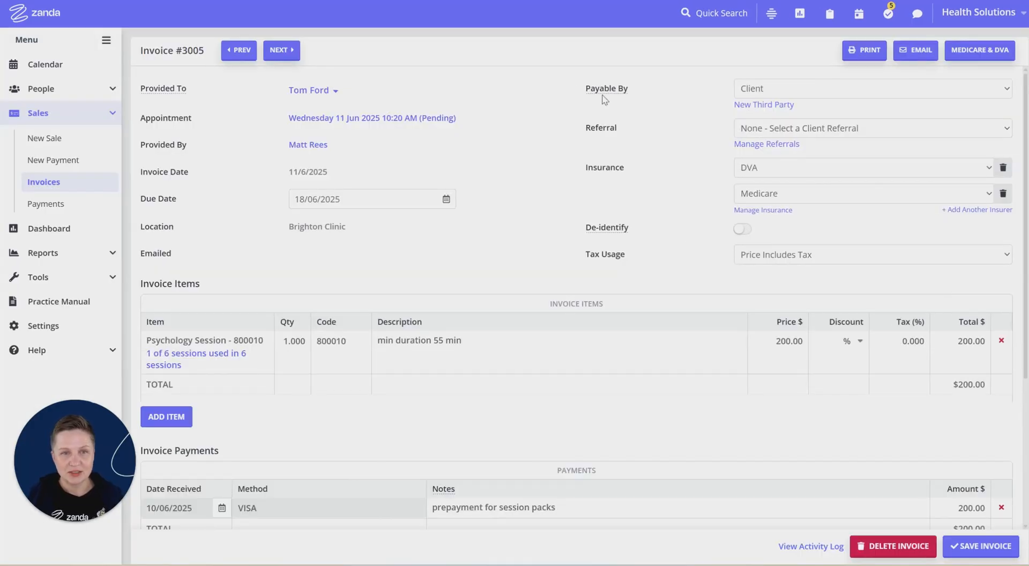
scroll(378, 252, "down", 1)
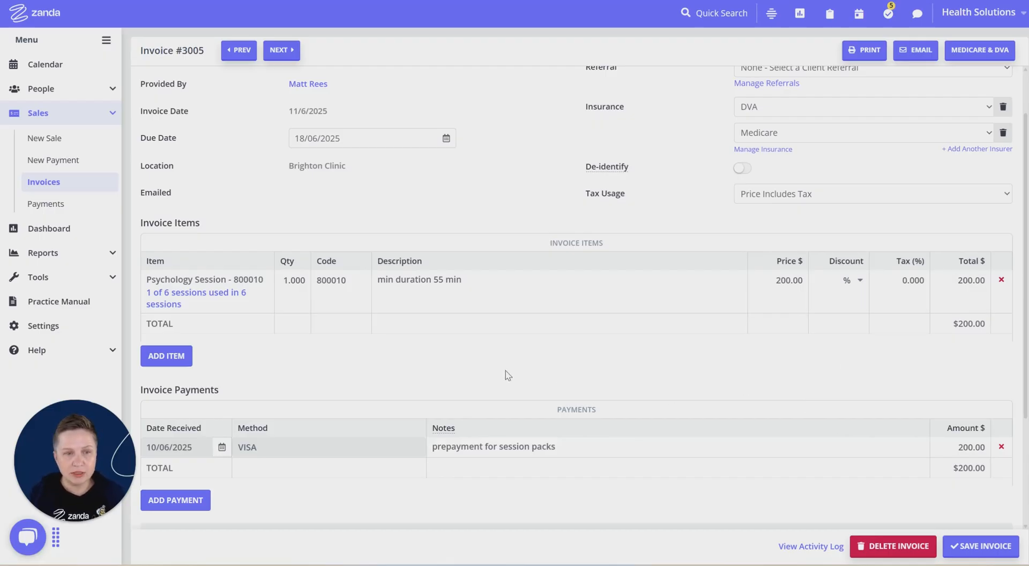
scroll(507, 371, "down", 2)
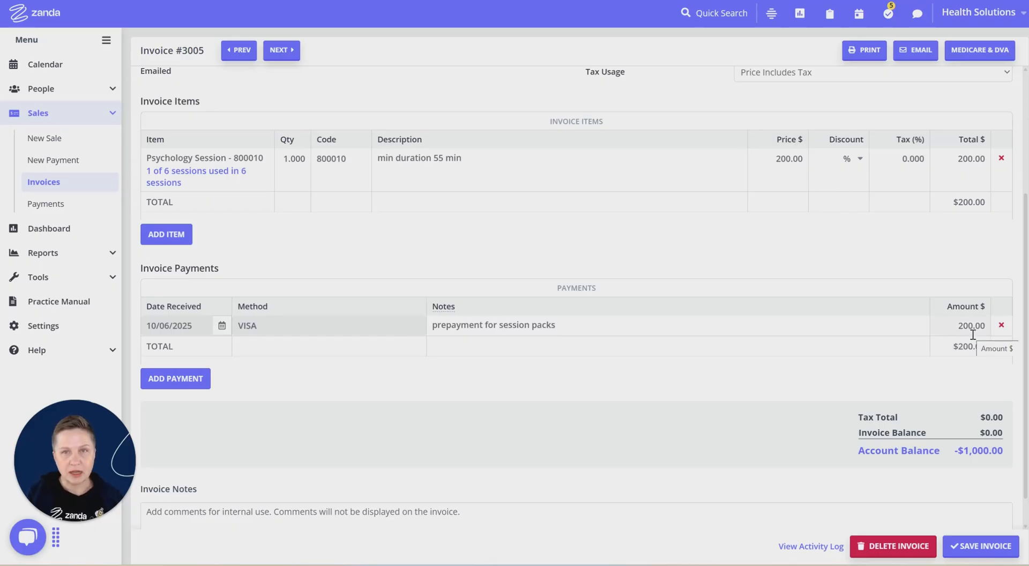
scroll(934, 273, "down", 1)
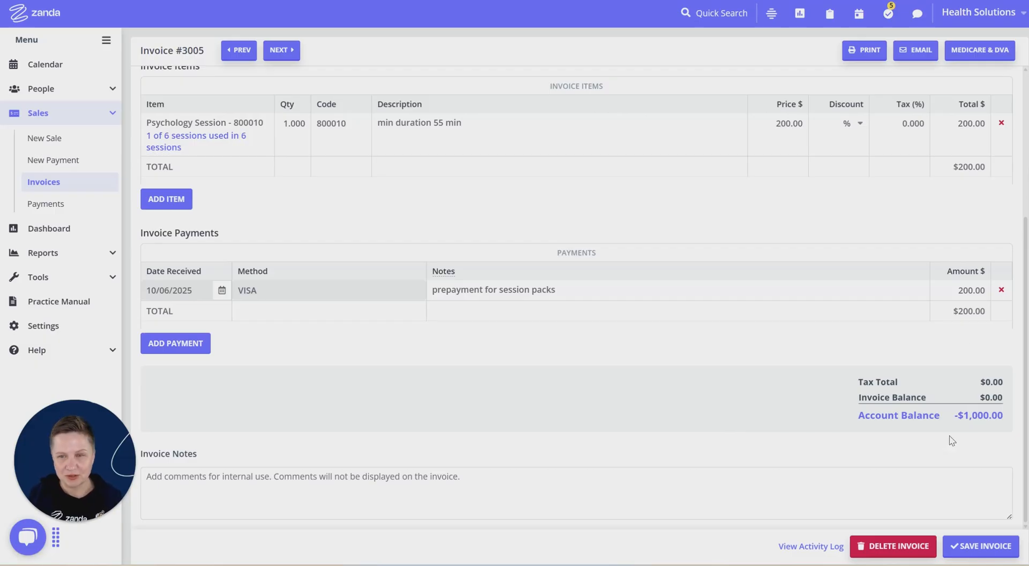
left_click(974, 557)
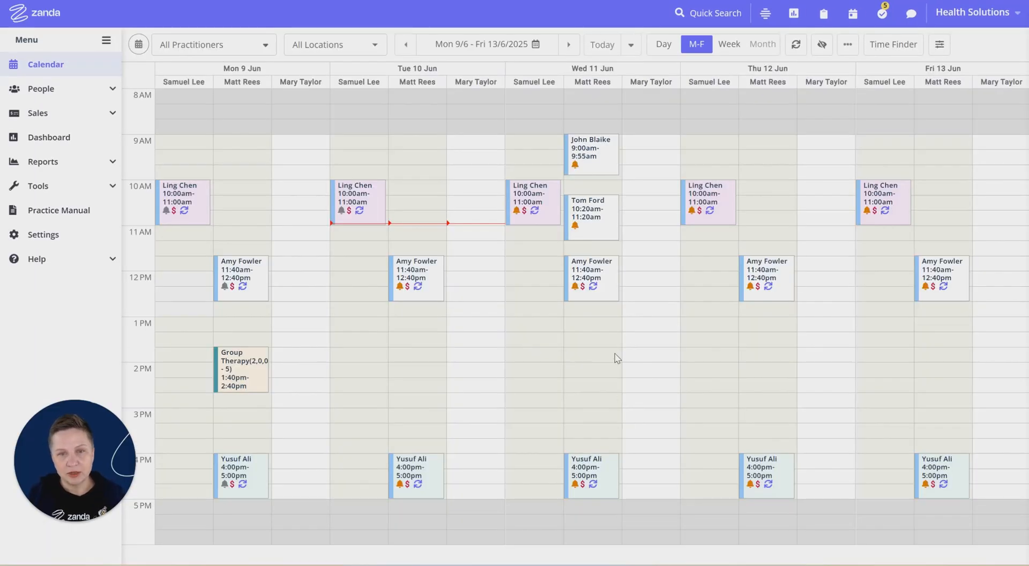
- Start a follow-up appointment for the same client and practitioner on Wednesday 18 June 2025, 10:20 to 11:20 AM
left_click(569, 45)
left_click_drag(591, 209, 591, 227)
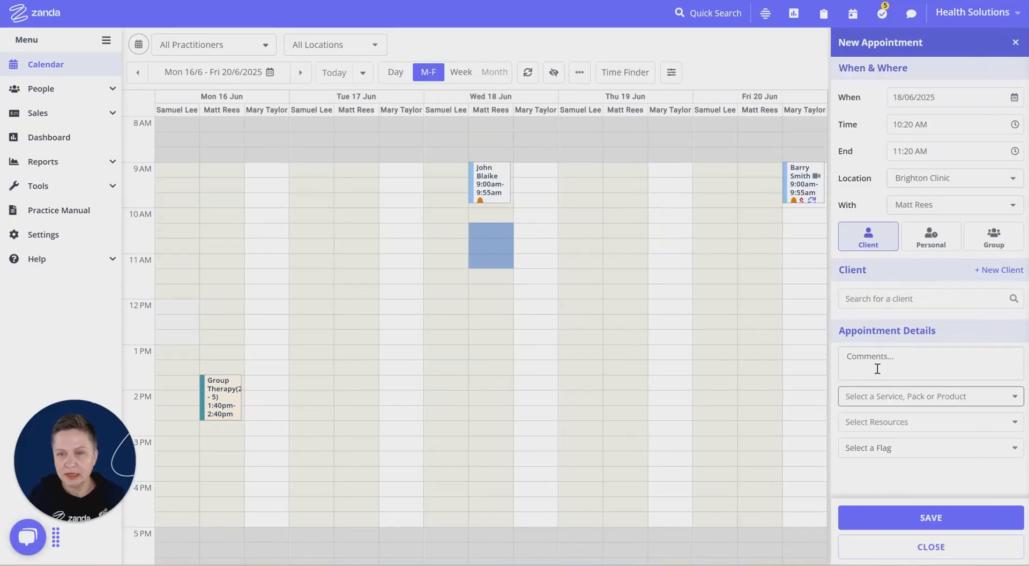
left_click(887, 298)
left_click(864, 346)
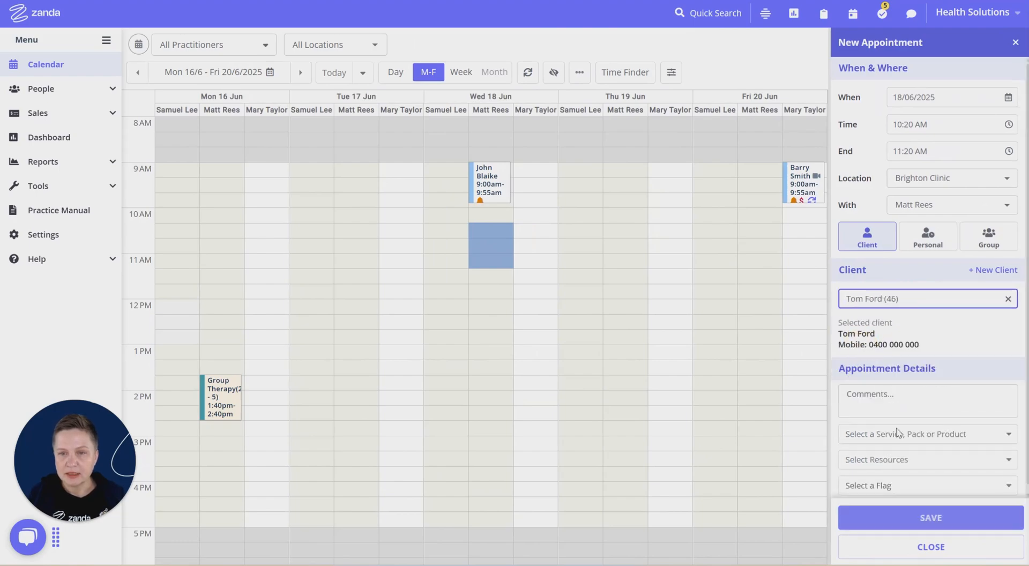
- Assign the client's open session pack "6 sessions" with Psychology Session - 800010 to the follow-up appointment and save it
left_click(901, 435)
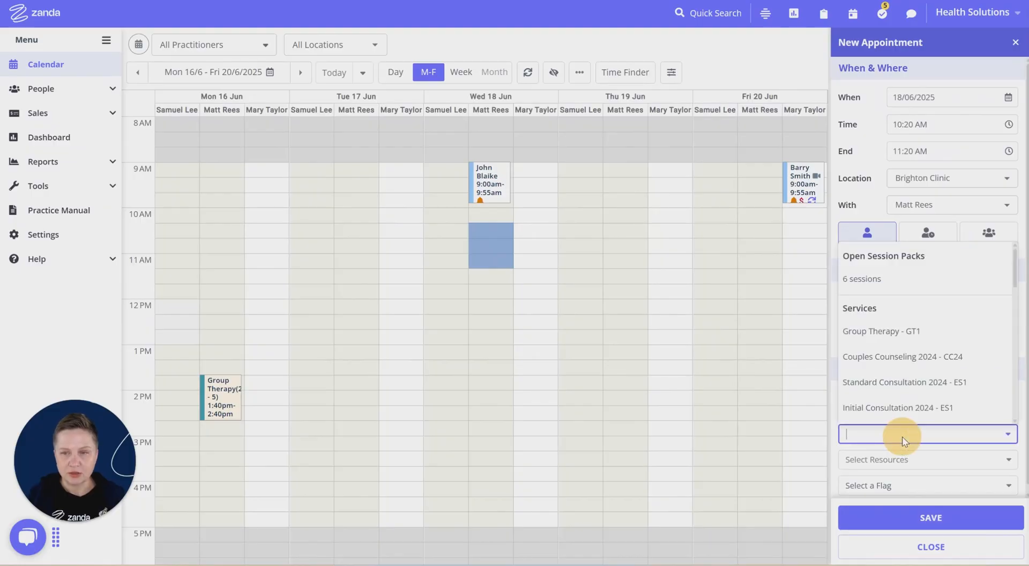
left_click(898, 274)
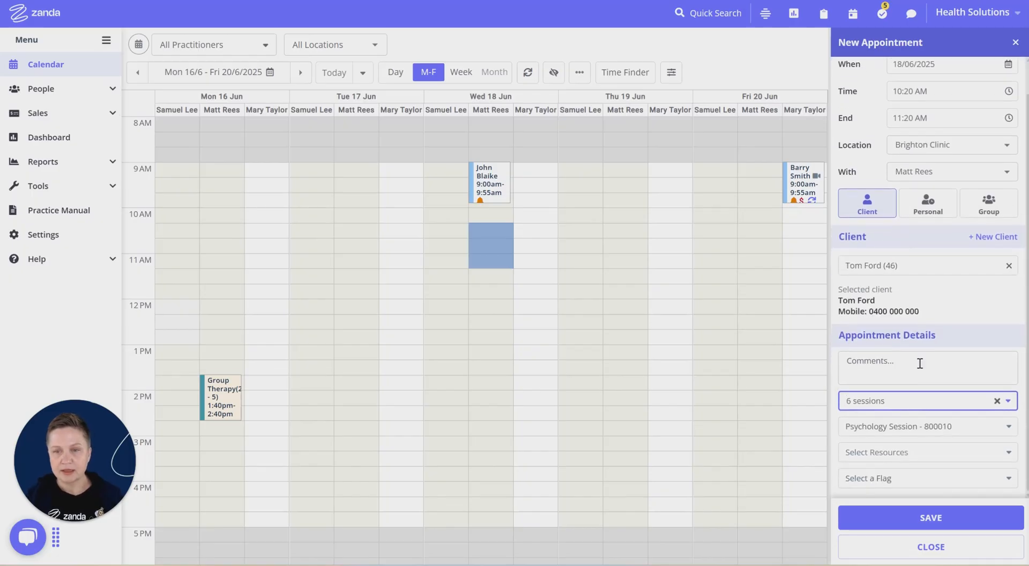
scroll(919, 429, "down", 2)
left_click(914, 492)
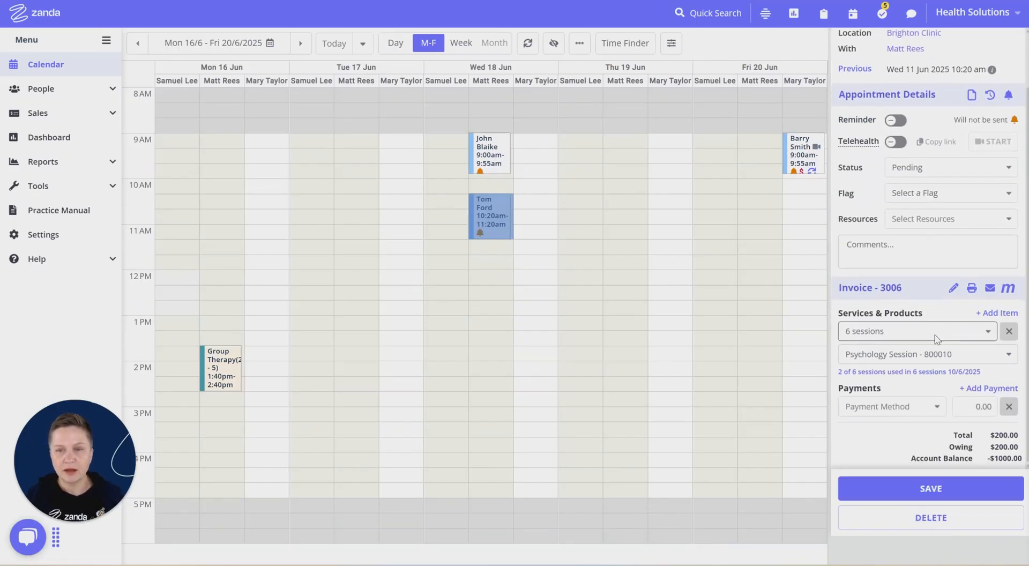
- Pay the 18 June follow-up's invoice from the remaining session-pack prepayment and save it
left_click(874, 412)
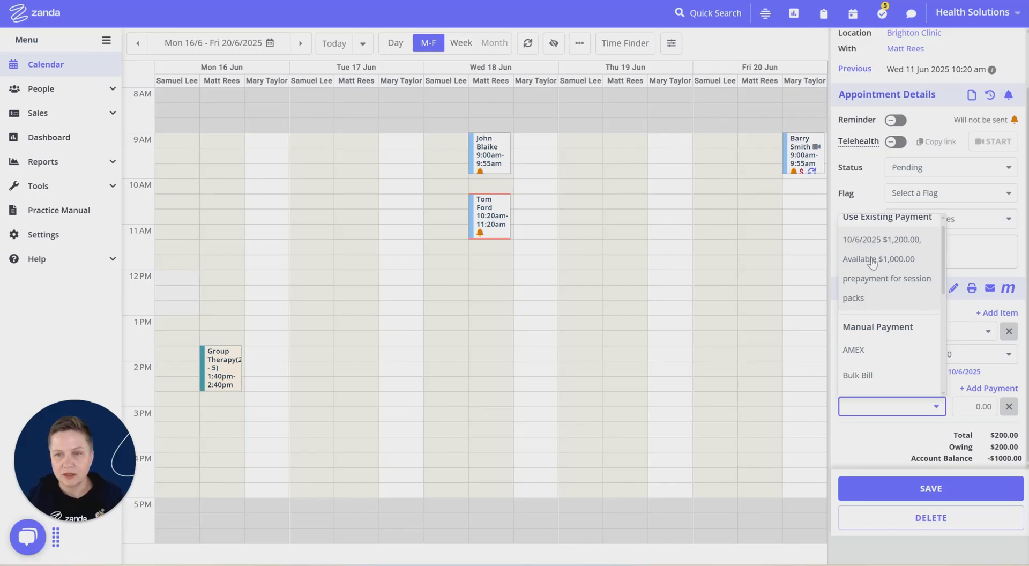
left_click(892, 261)
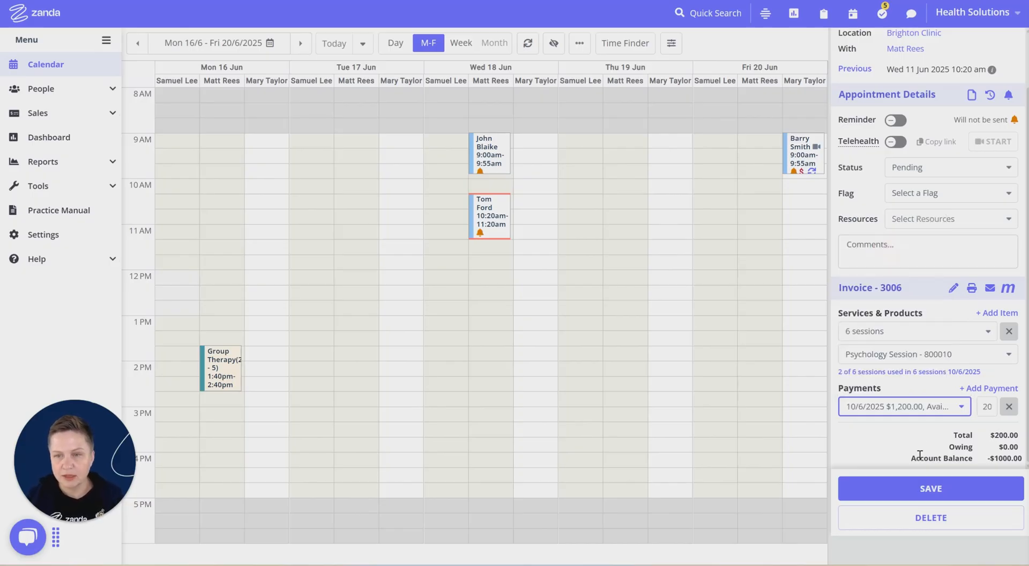
left_click(952, 497)
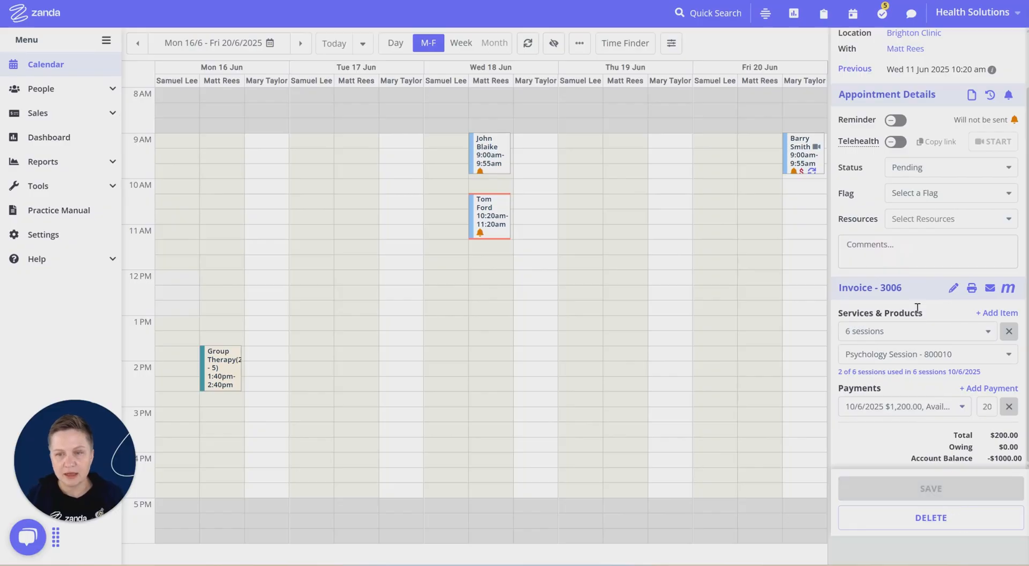